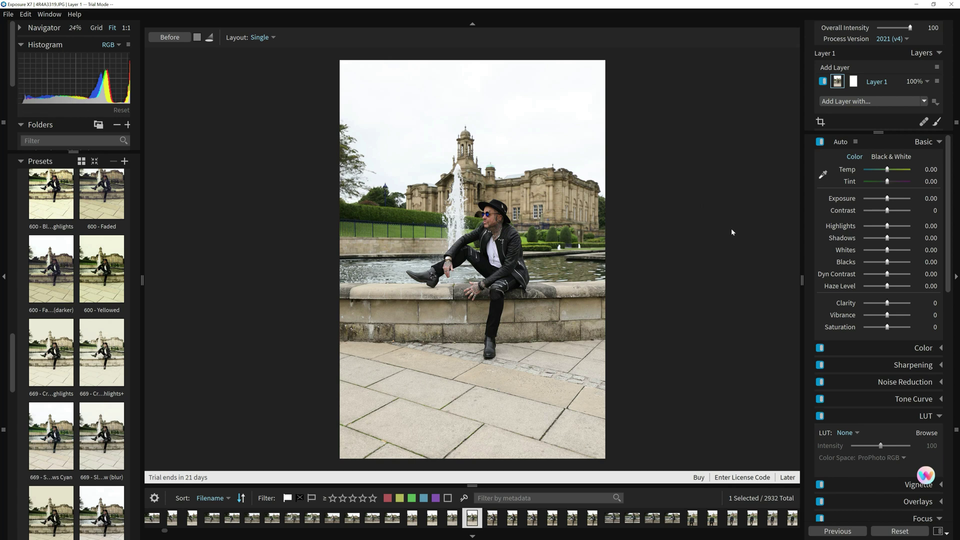
scroll(731, 228, "down", 1)
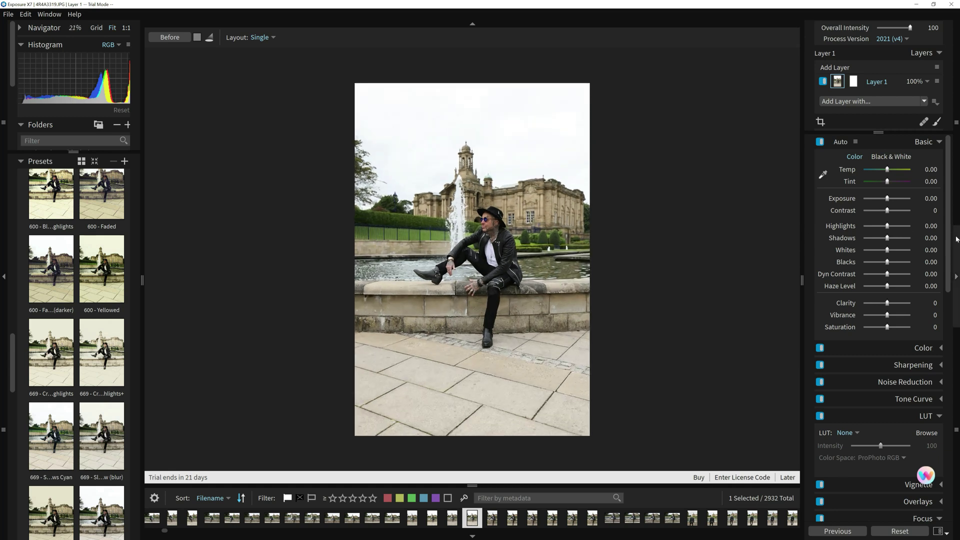
scroll(948, 247, "down", 3)
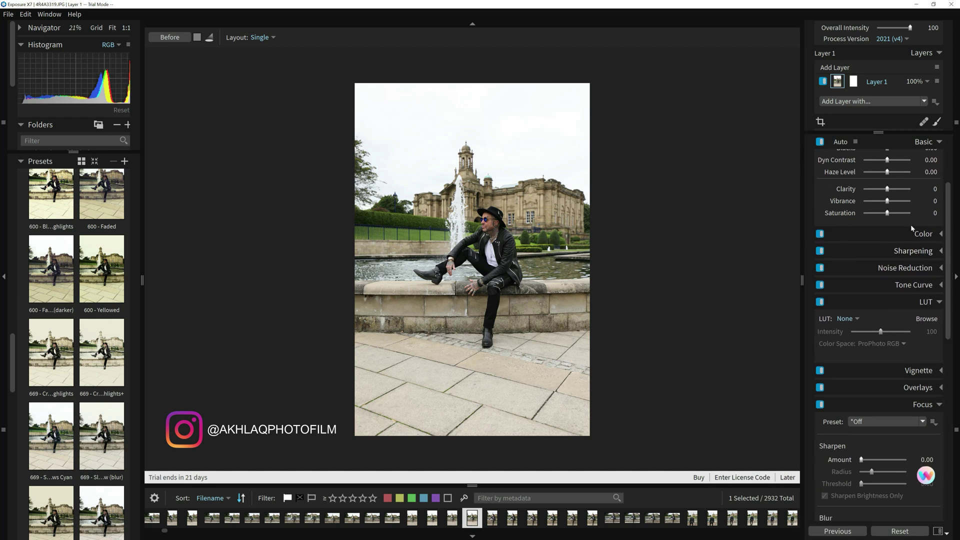
scroll(911, 224, "up", 3)
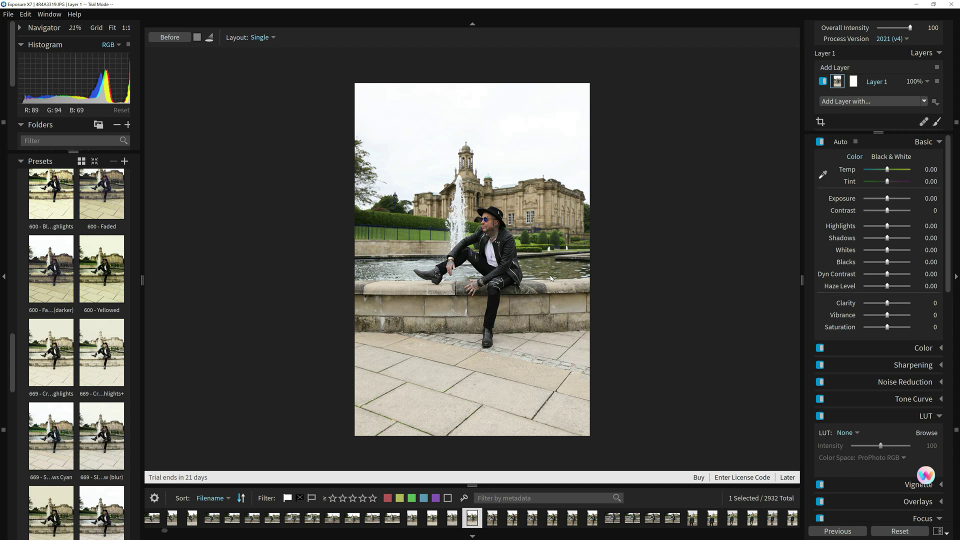
Add a new layer and open its mask for drawing with the polygon Selection tool
scroll(501, 270, "up", 3)
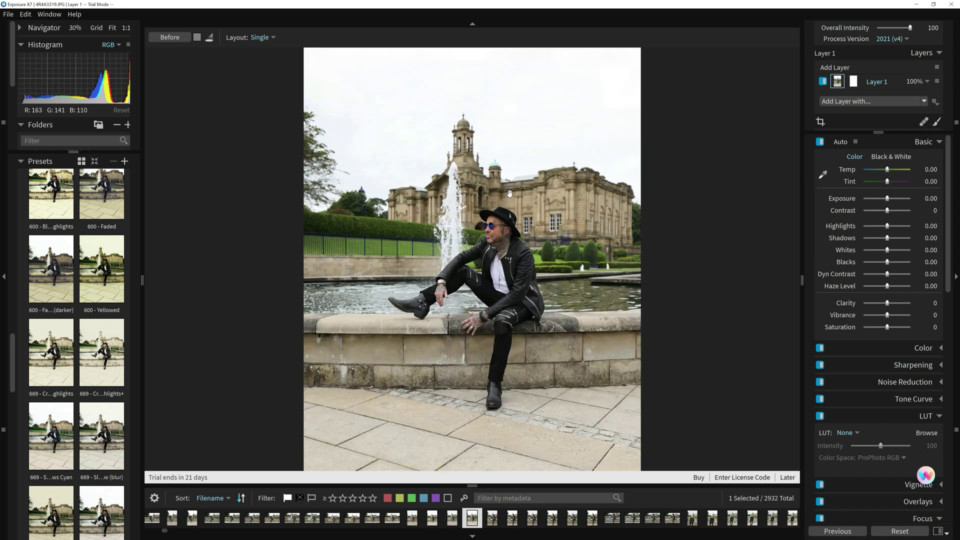
scroll(509, 194, "up", 1)
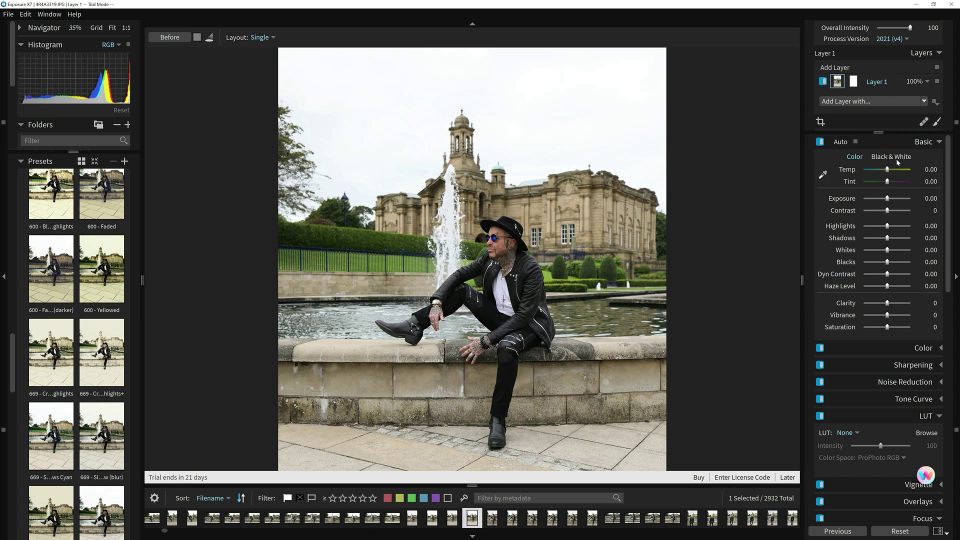
left_click(841, 69)
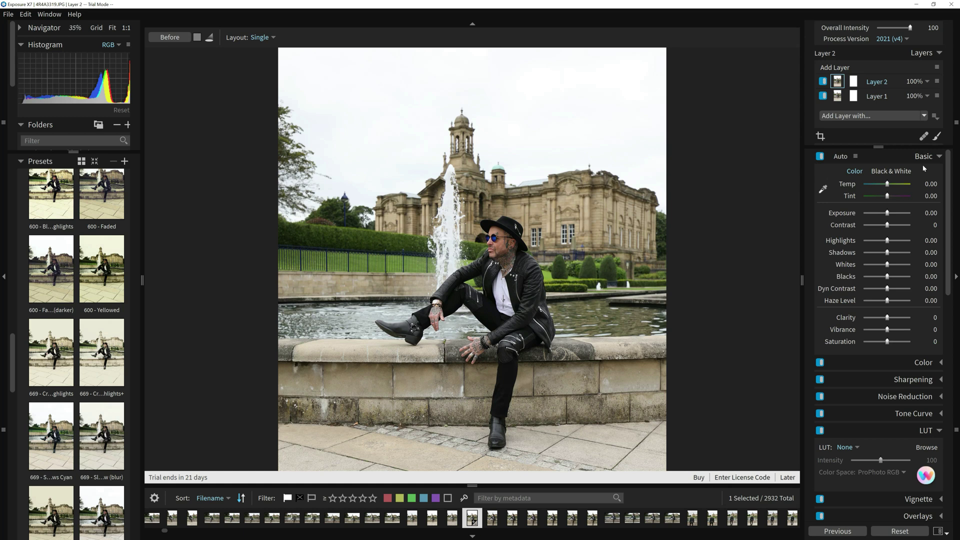
left_click(938, 142)
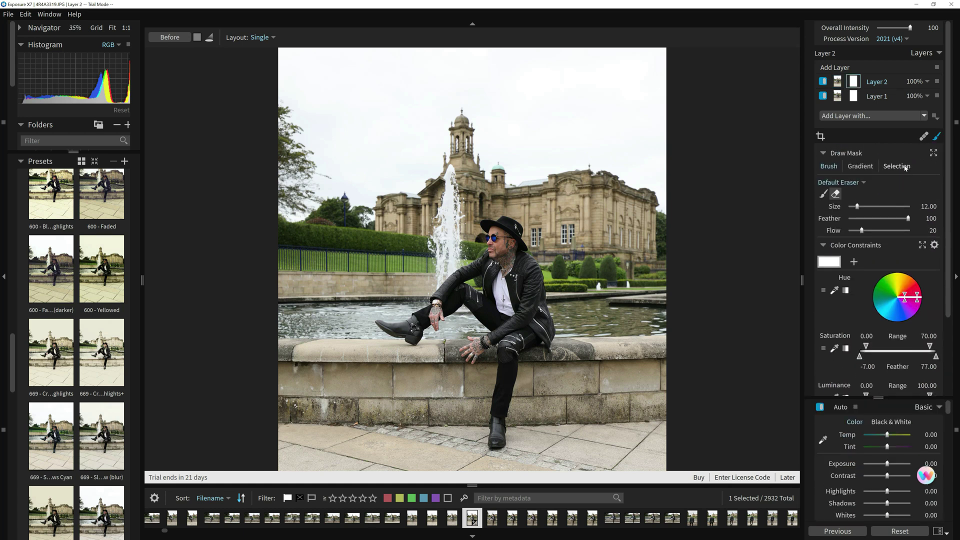
left_click(905, 168)
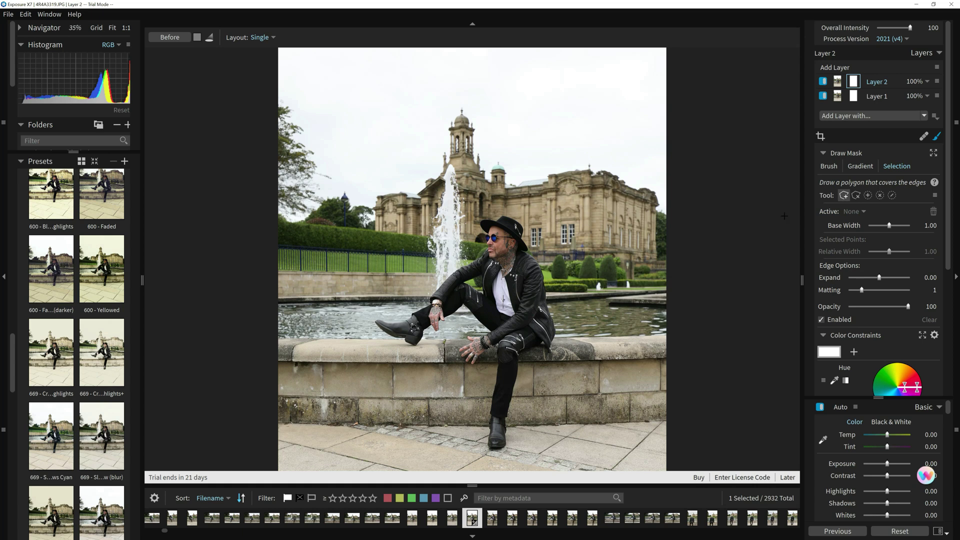
left_click(844, 196)
Start the selection polygon at the building's lower-left corner and trace up the wall and along the left wing's roofline
left_click(376, 232)
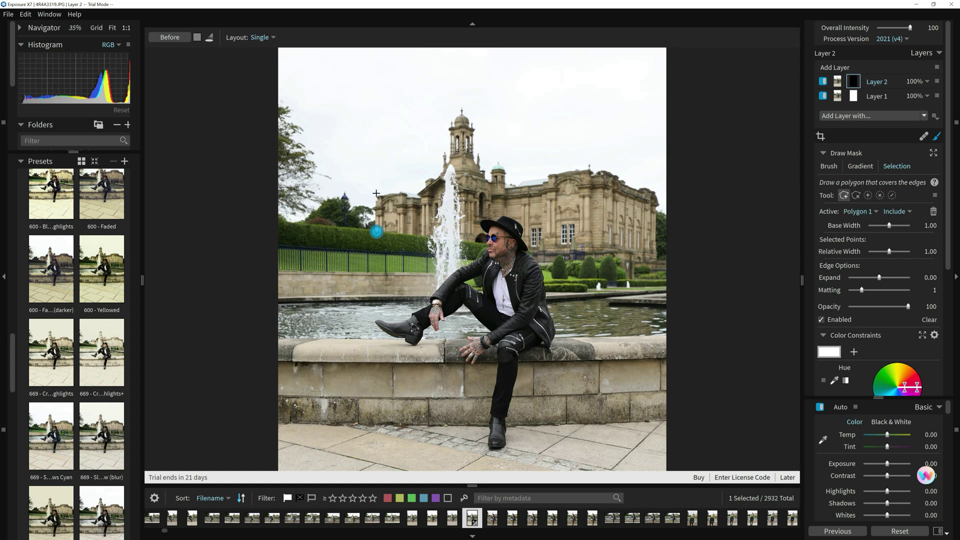
left_click(376, 193)
left_click(402, 194)
left_click(416, 194)
left_click(426, 179)
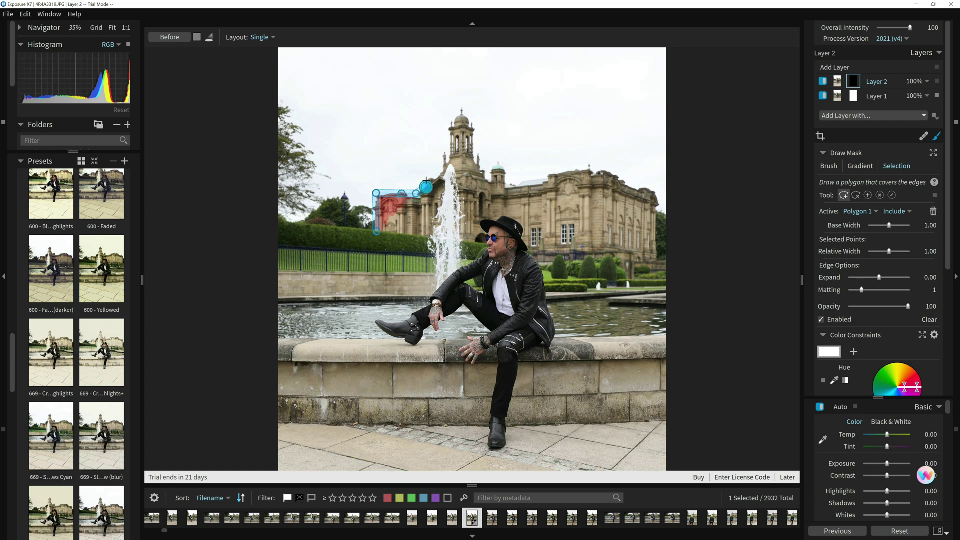
Continue the polygon outline up the left side of the clock tower to its tip
left_click(432, 178)
left_click(440, 172)
left_click(441, 157)
left_click(447, 152)
left_click(449, 130)
left_click(451, 119)
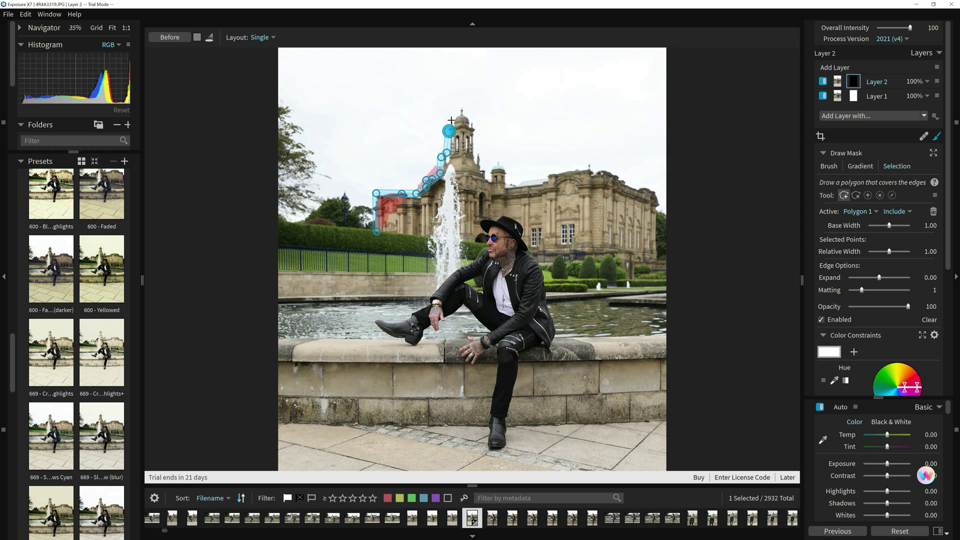
left_click(458, 108)
Trace the polygon down the tower's right side and around the small cupola beside it
left_click(469, 119)
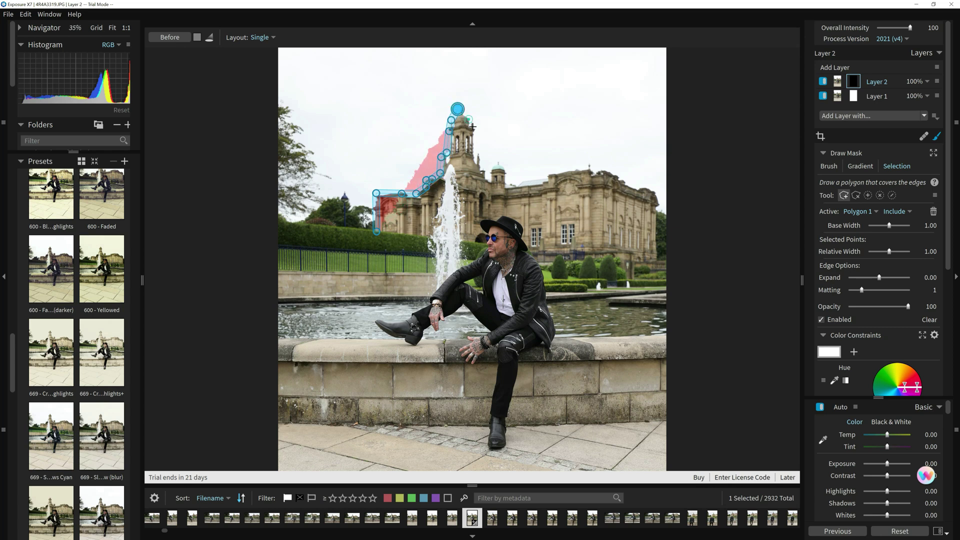
left_click(473, 144)
left_click(475, 161)
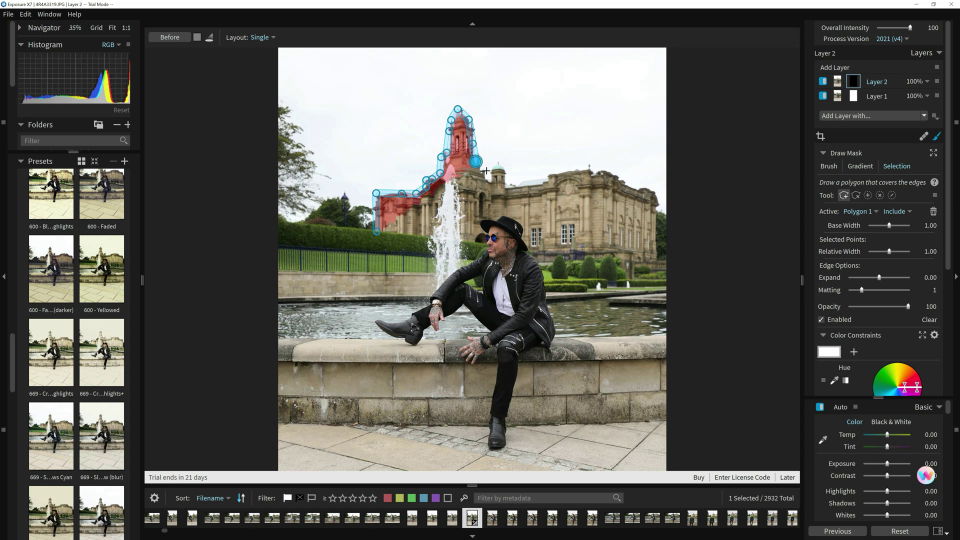
left_click(486, 174)
left_click(492, 164)
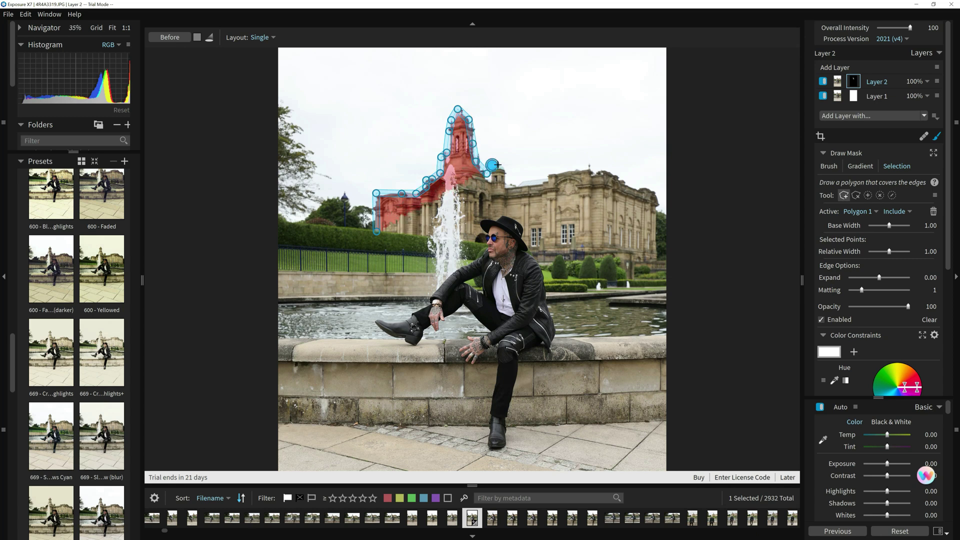
left_click(500, 165)
left_click(506, 179)
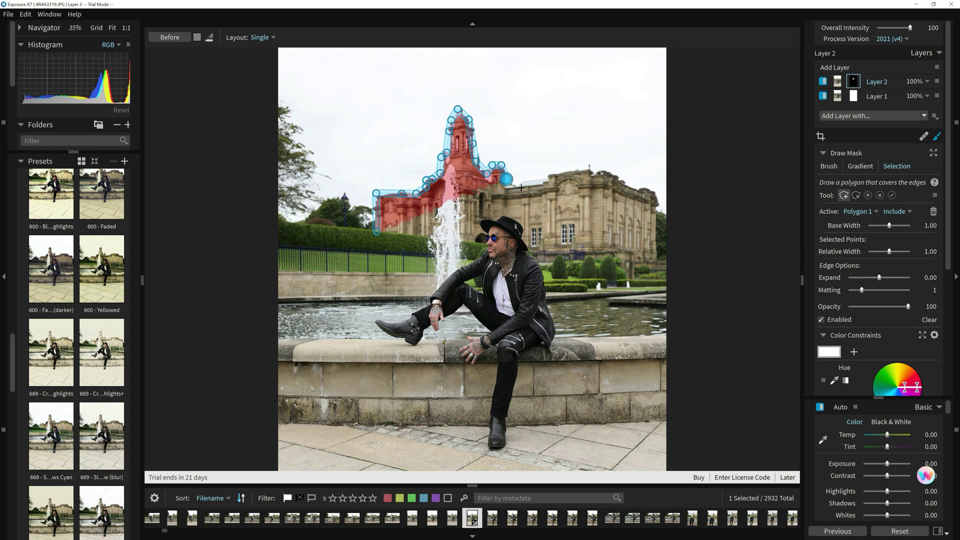
Extend the polygon outline along the roofline of the building's right wing
left_click(521, 182)
left_click(554, 177)
left_click(581, 171)
left_click(593, 168)
left_click(597, 170)
left_click(621, 178)
left_click(640, 189)
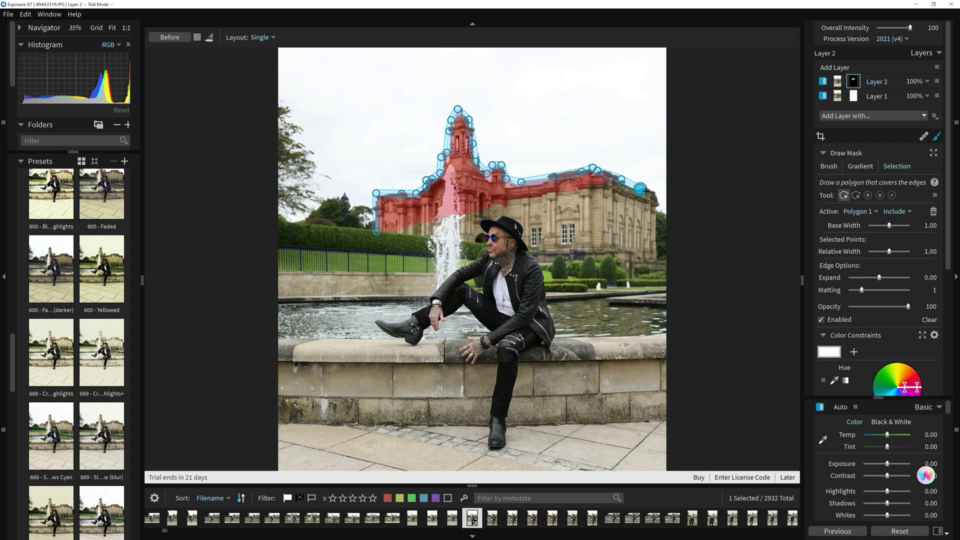
Trace the polygon down the building's right wall and back along its base toward the seated man
left_click(660, 196)
left_click(659, 210)
left_click(659, 247)
left_click(656, 261)
left_click(590, 258)
left_click(546, 254)
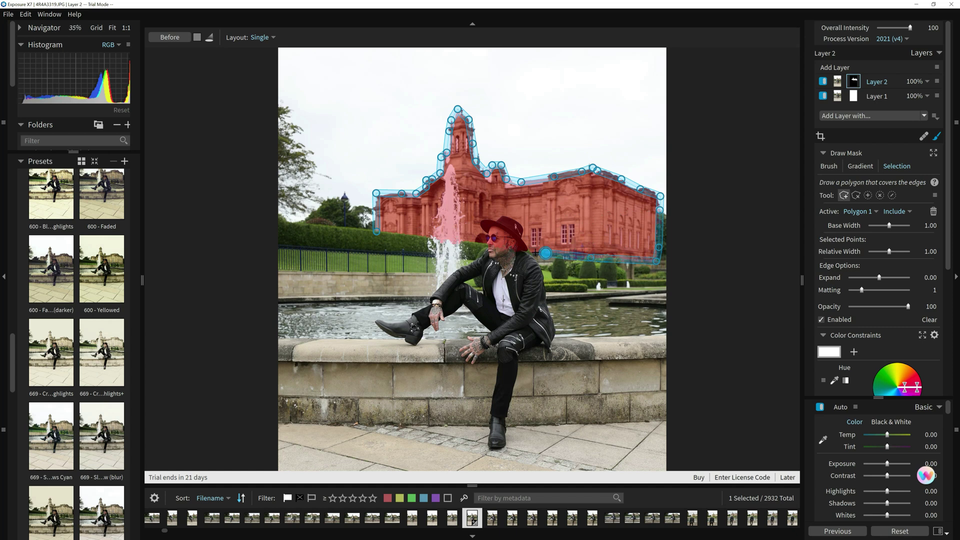
Route the polygon around the man's hat to leave it out, and close the outline at its starting point
left_click(527, 253)
left_click(526, 242)
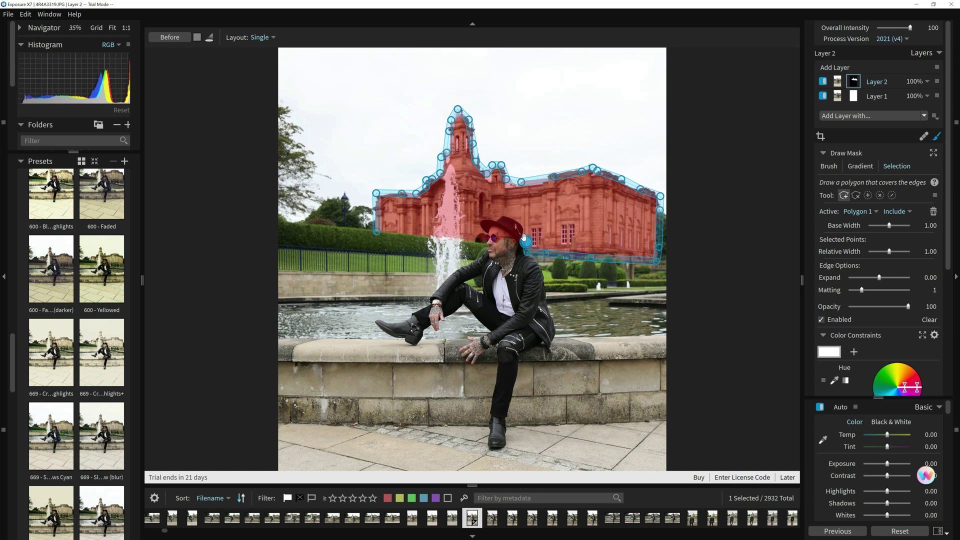
left_click(524, 227)
left_click(508, 217)
left_click(498, 217)
left_click(481, 218)
left_click(484, 235)
left_click(482, 244)
left_click(432, 239)
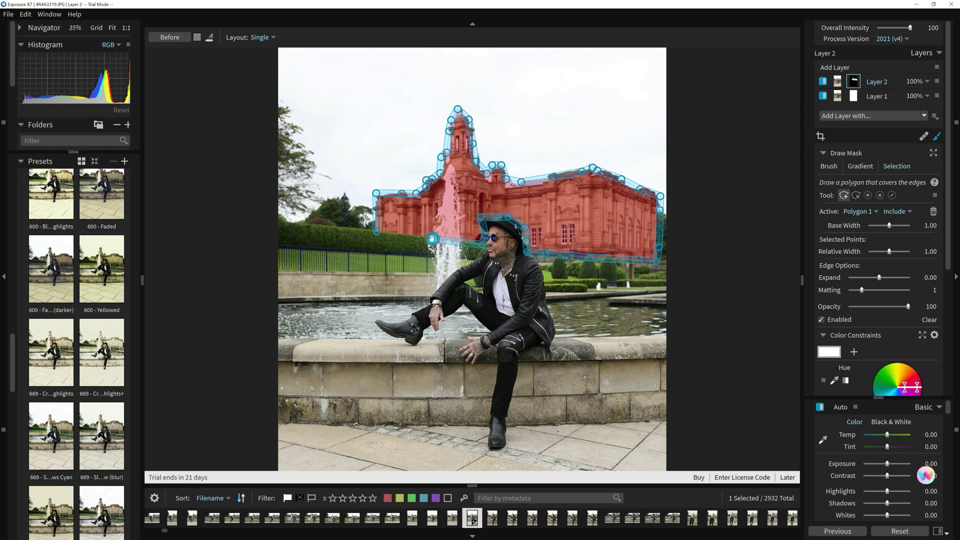
left_click(377, 231)
Adjust the polygon points on the right wing's roofline and the tower's right side to fit the building
left_click(580, 171)
left_click_drag(581, 171, 544, 177)
left_click(552, 177)
left_click_drag(473, 144, 475, 117)
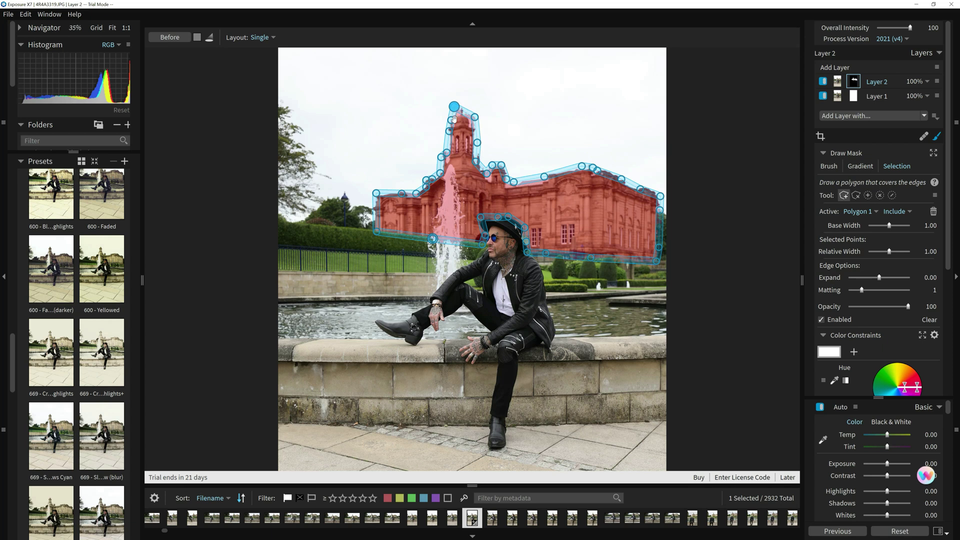
Adjust the polygon points on the tower's left side and the left wing's roofline to fit the building
left_click_drag(450, 120, 445, 165)
left_click(441, 157)
left_click(401, 195)
left_click_drag(401, 195, 400, 189)
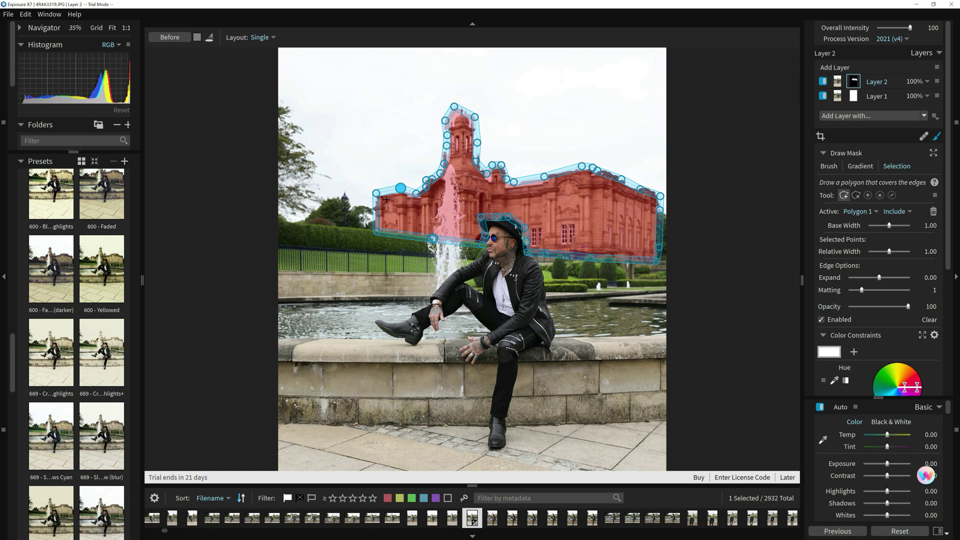
Refine the polygon points at the building's lower-left corner and around the top of the man's hat
left_click(376, 232)
left_click(524, 228)
left_click(509, 217)
left_click_drag(509, 217, 497, 212)
left_click_drag(497, 215, 498, 218)
Reduce the selection polygon's Base Width to 0.29
left_click(884, 225)
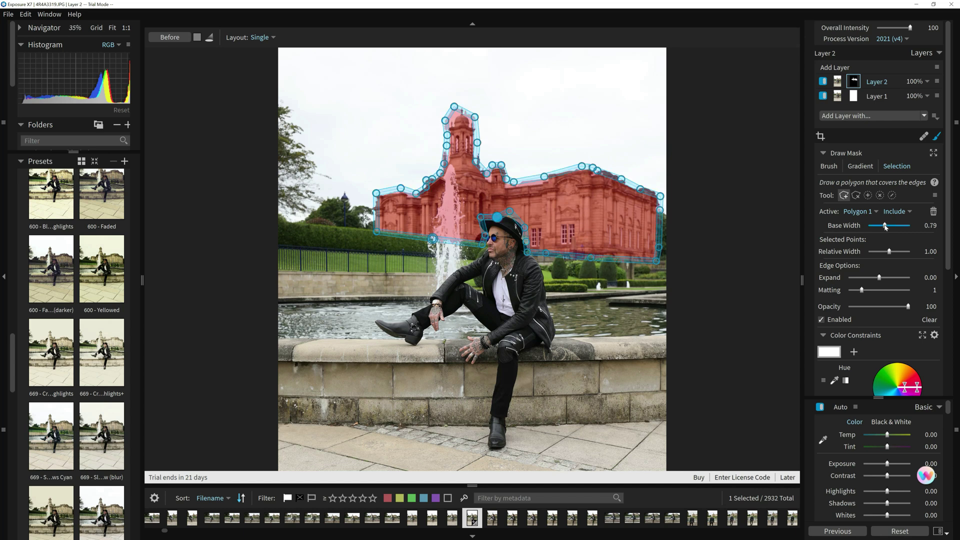
left_click_drag(885, 226, 880, 225)
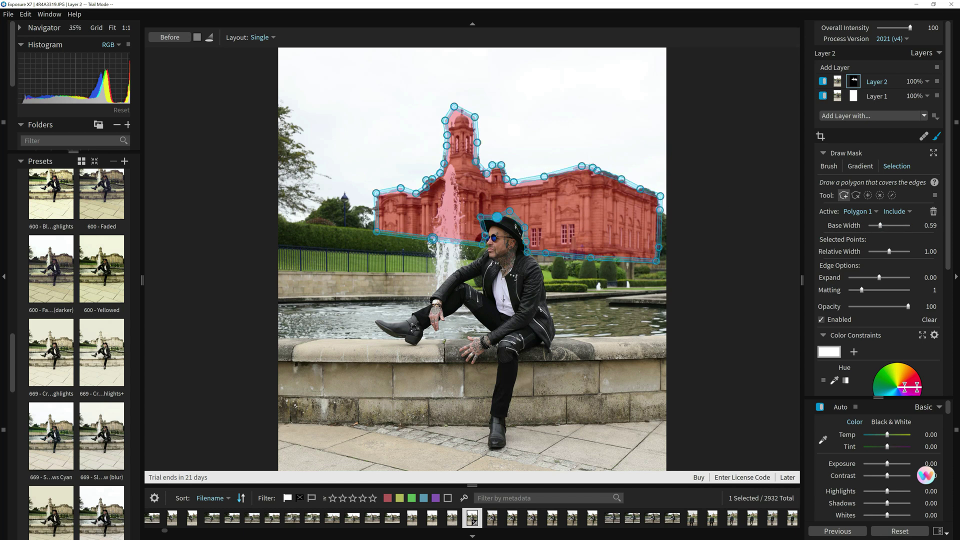
mouse_move(880, 225)
left_mouse_down()
mouse_move(898, 228)
mouse_move(874, 229)
left_mouse_up()
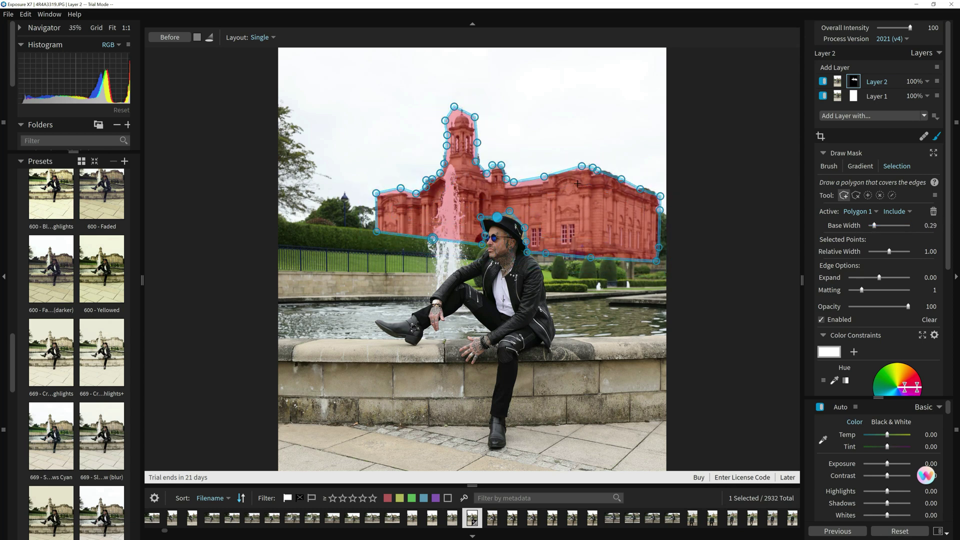
Fine-tune the polygon points along the right wing's roofline and on the building's right wall
left_click(581, 167)
left_click(543, 176)
left_click(514, 182)
left_click(660, 210)
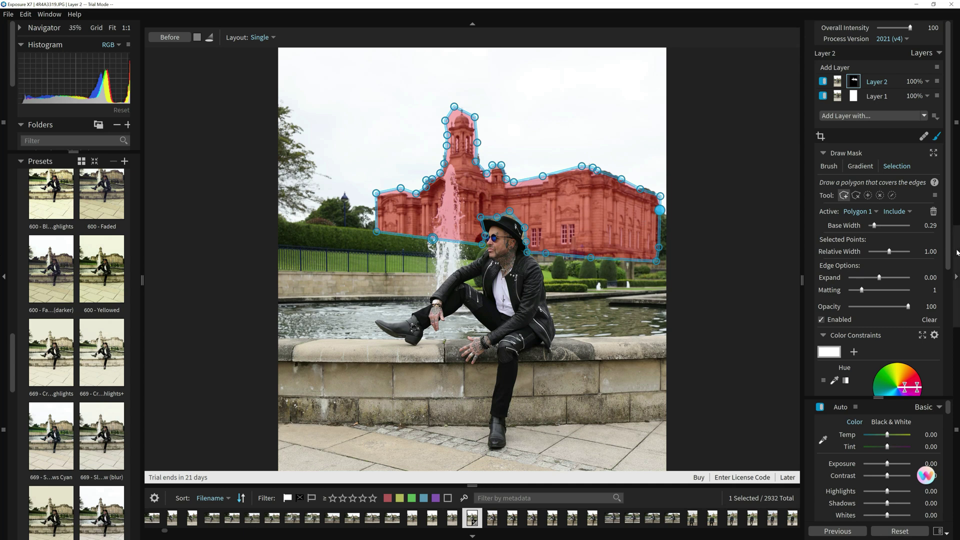
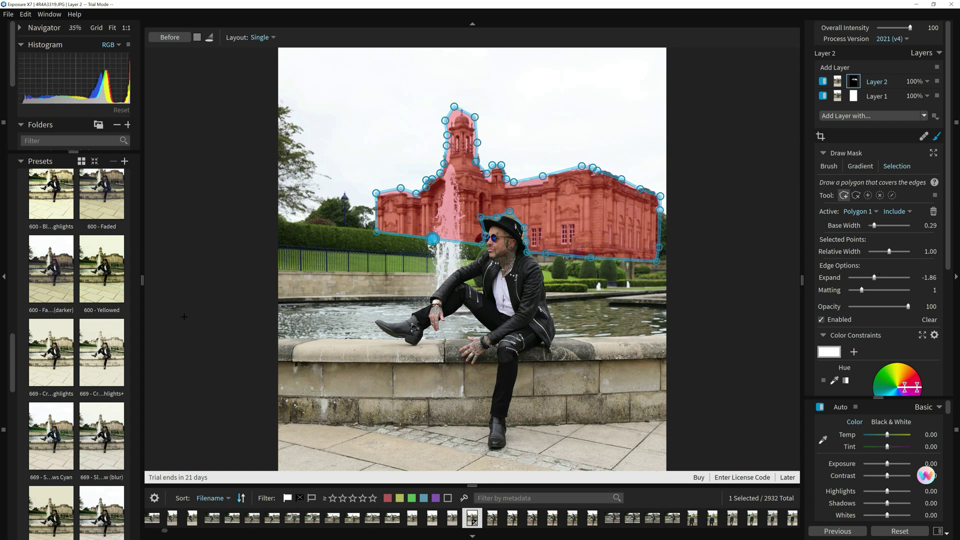
Try several Color Films - Polaroid presets on the masked layer, including 600 - Yellowed and 669 - Creamy Blown Highlights, and undo them
left_click(105, 384)
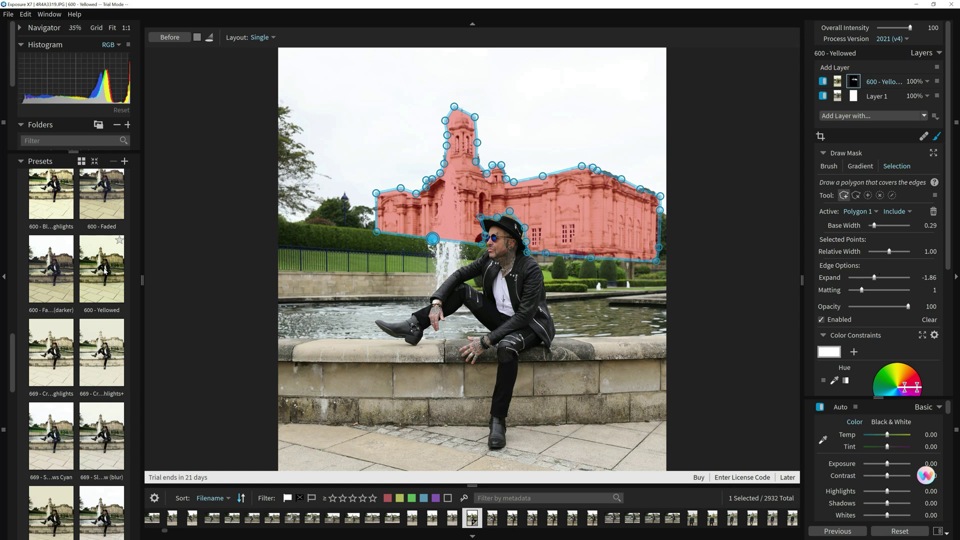
left_click(109, 215)
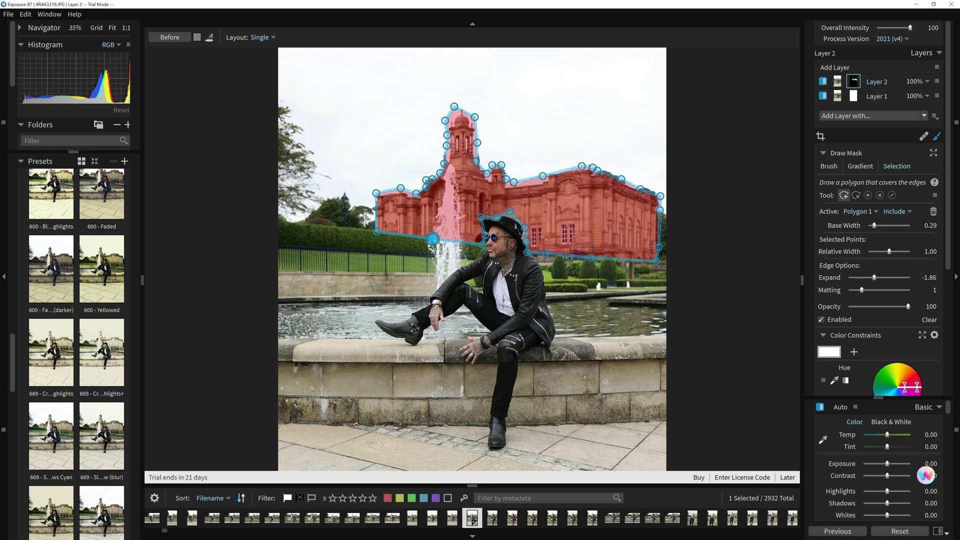
scroll(105, 362, "up", 3)
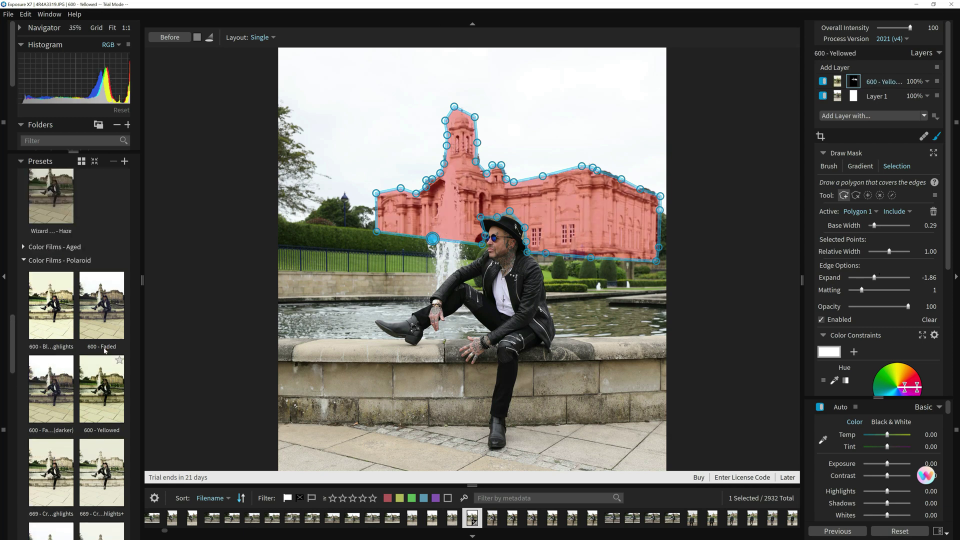
left_click(65, 386)
scroll(65, 386, "down", 2)
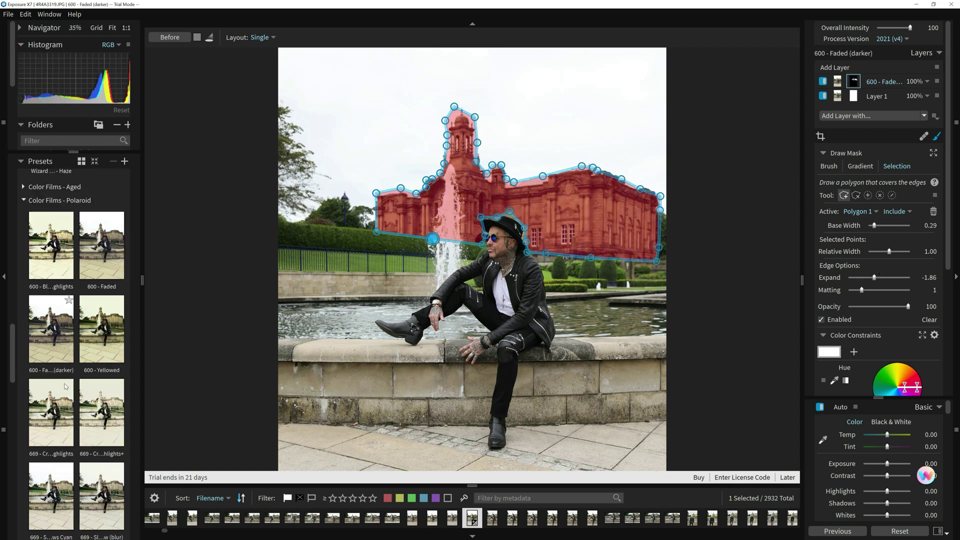
left_click(65, 387)
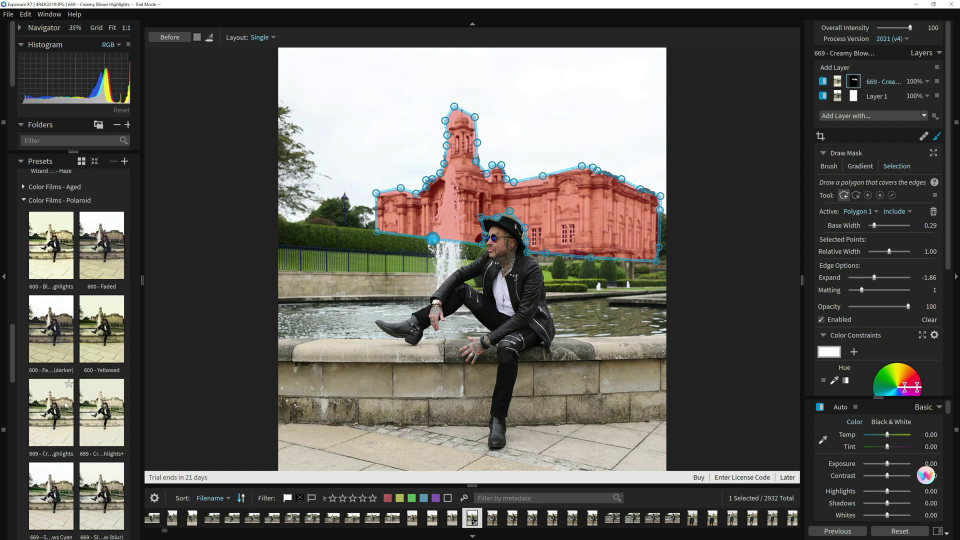
scroll(56, 412, "down", 1)
key("ctrl+z")
left_click(83, 408)
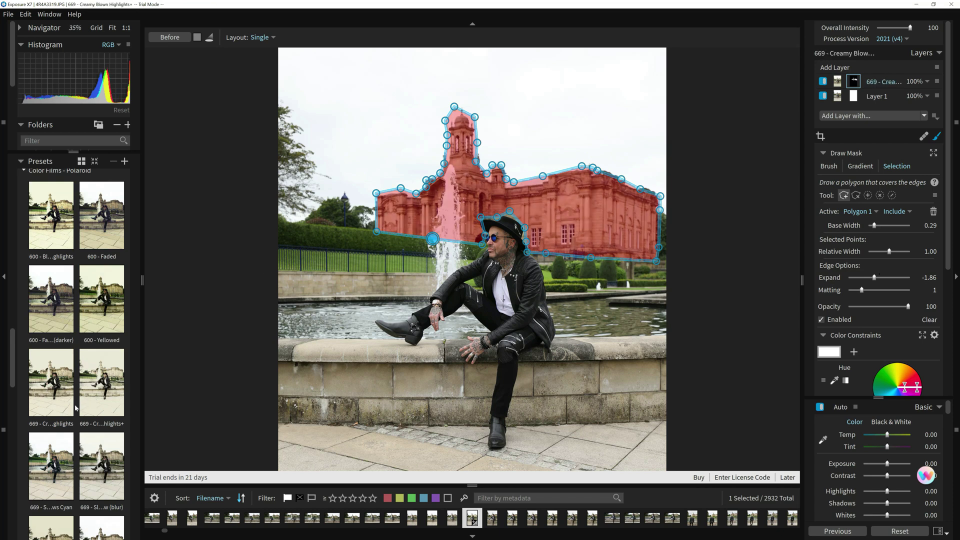
key("ctrl+z")
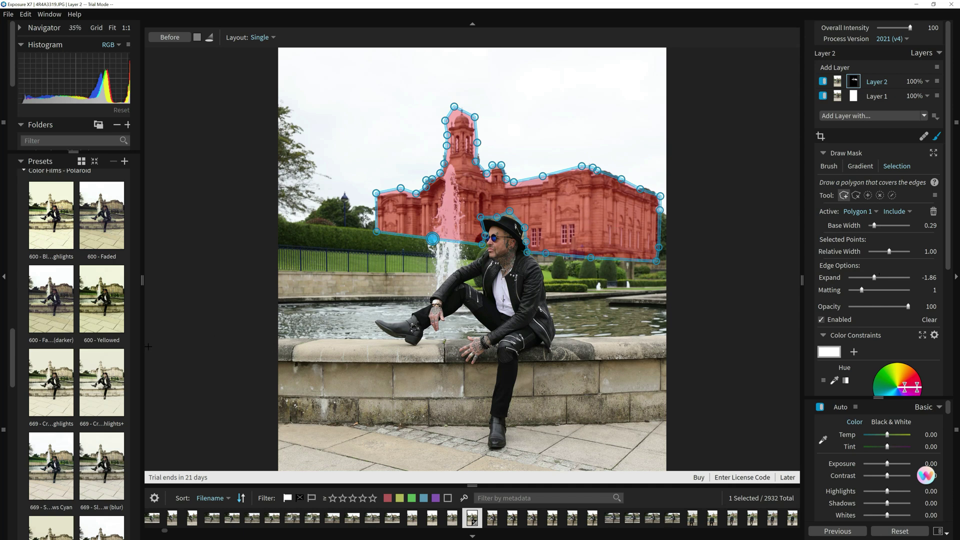
Apply the 600 - Faded (darker) Polaroid preset to the masked building layer
left_click(90, 322)
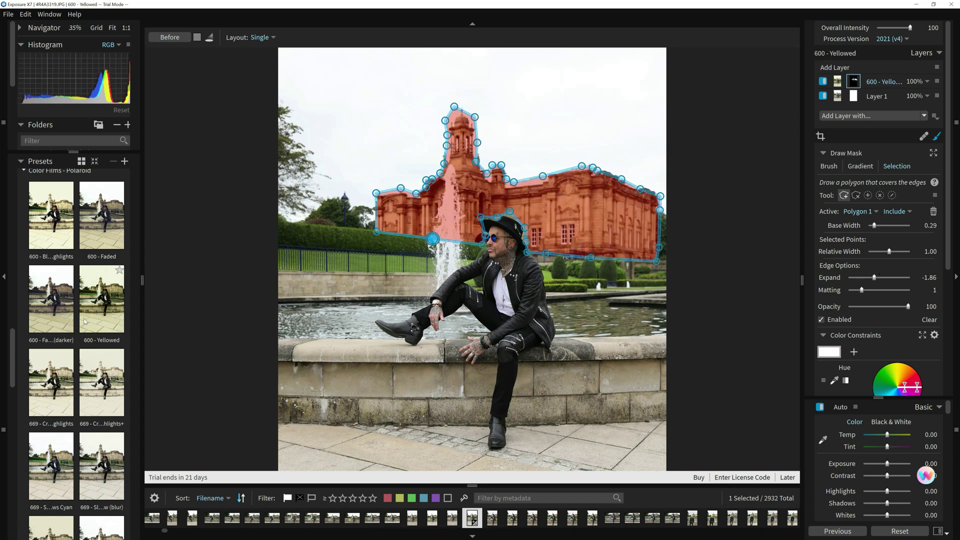
left_click(63, 308)
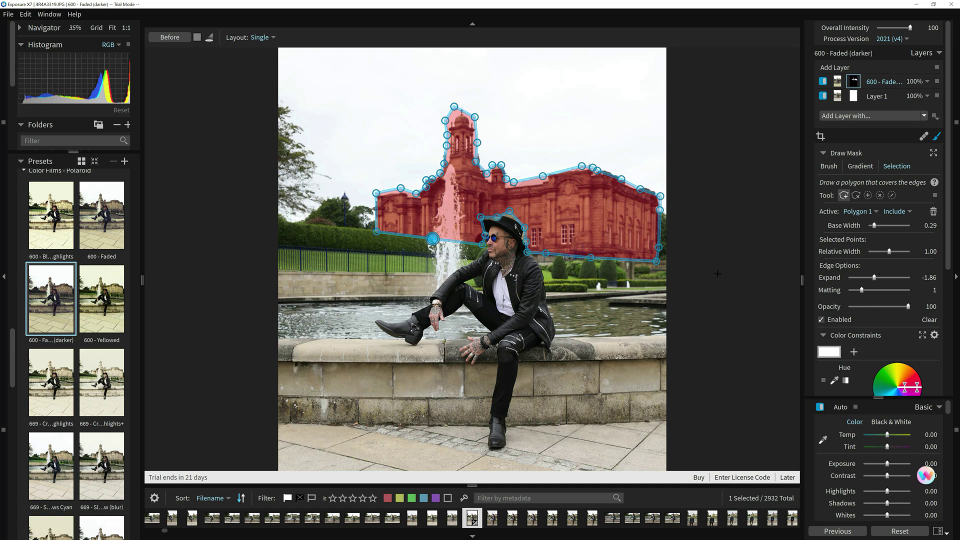
Turn the masked building layer off and on, and compare the photo in a Before/After Horizontal split
left_click(823, 81)
left_click(822, 81)
left_click(195, 39)
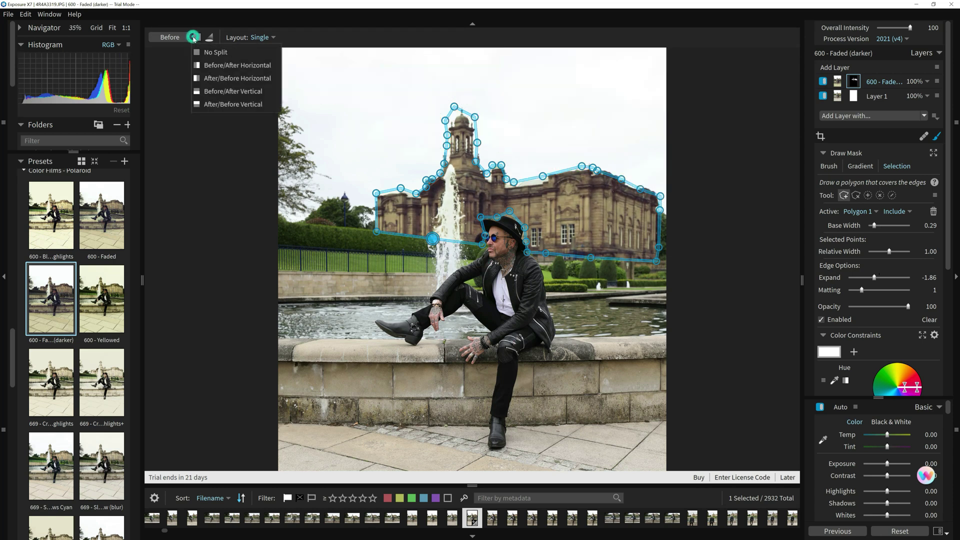
left_click(205, 69)
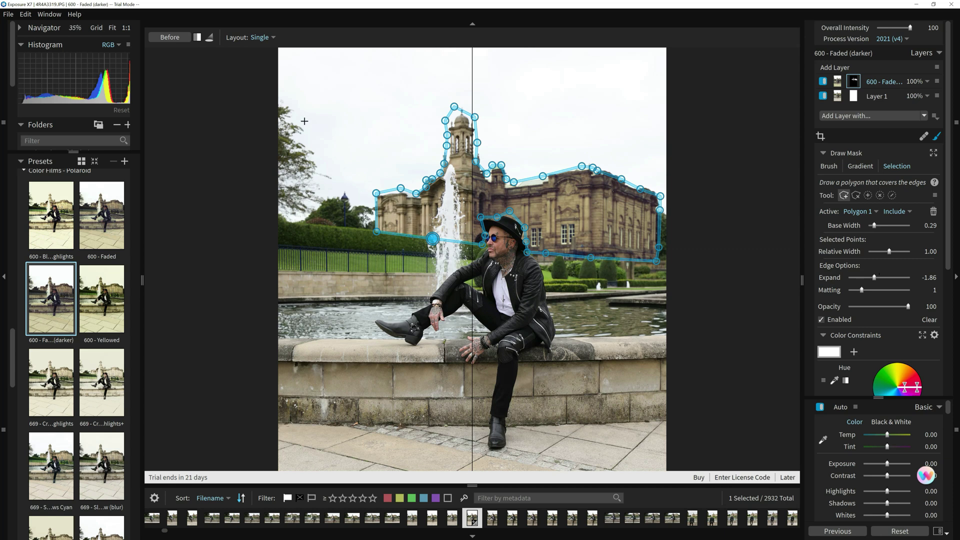
Compare the photo in an After/Before Horizontal split and return the view to No Split
left_click(179, 41)
left_click(196, 38)
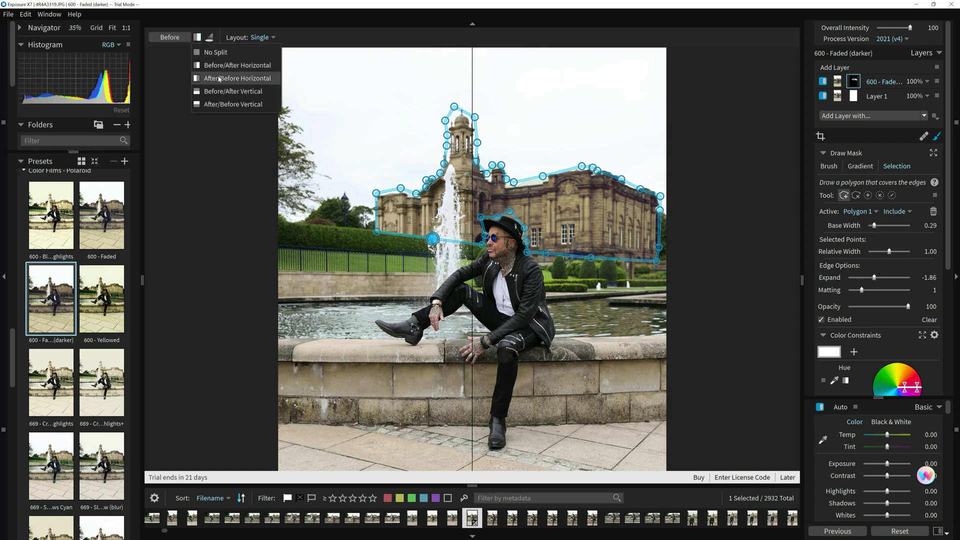
left_click(215, 76)
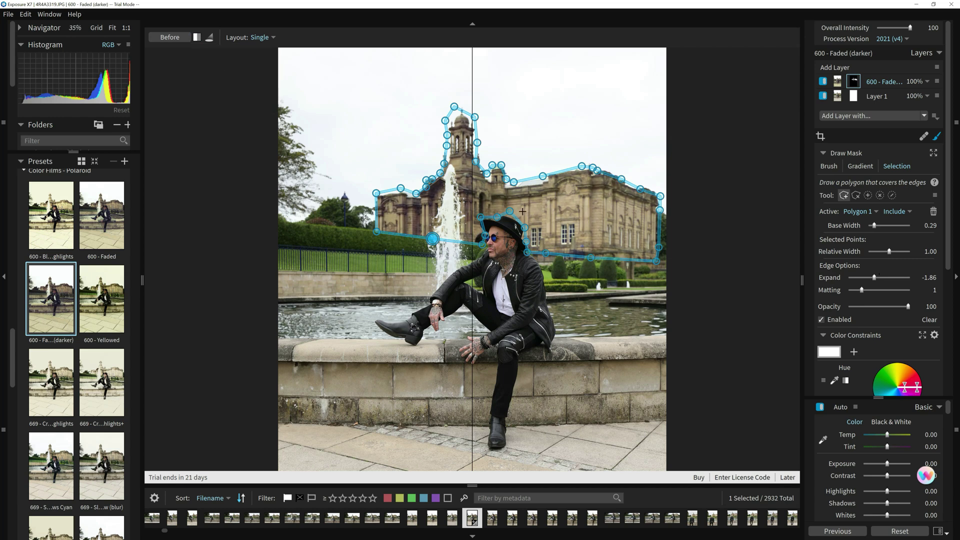
left_click(193, 38)
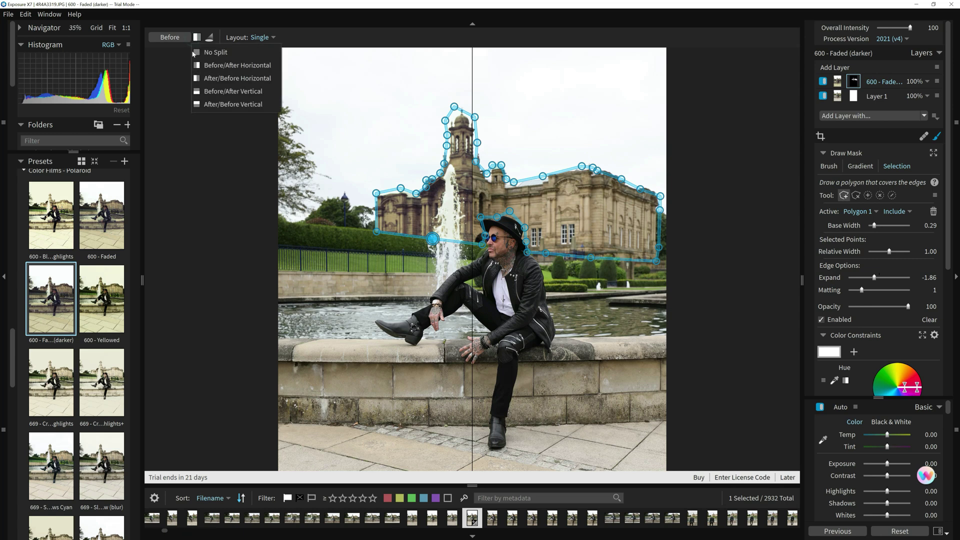
left_click(196, 52)
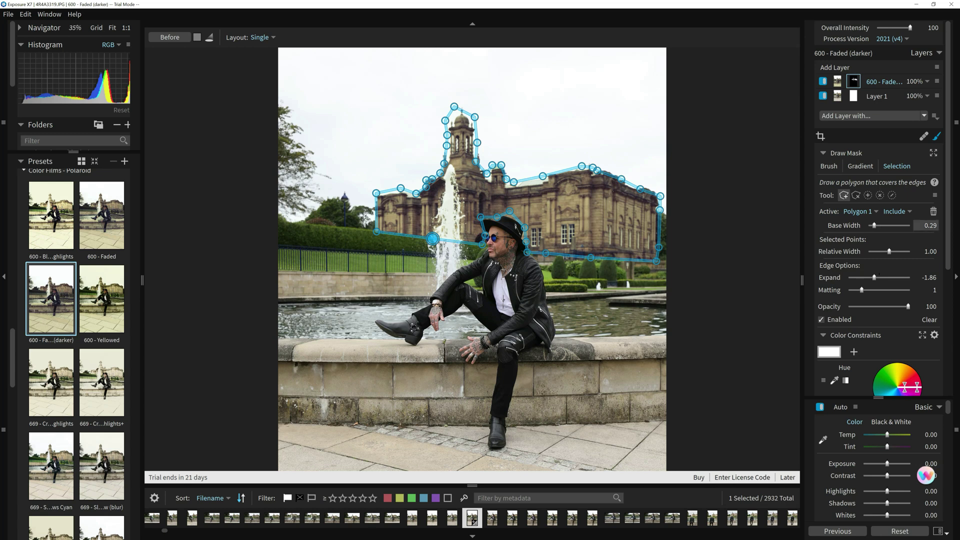
Reset the photo's edits and start a Marker Include selection mask on a new layer
left_click(912, 534)
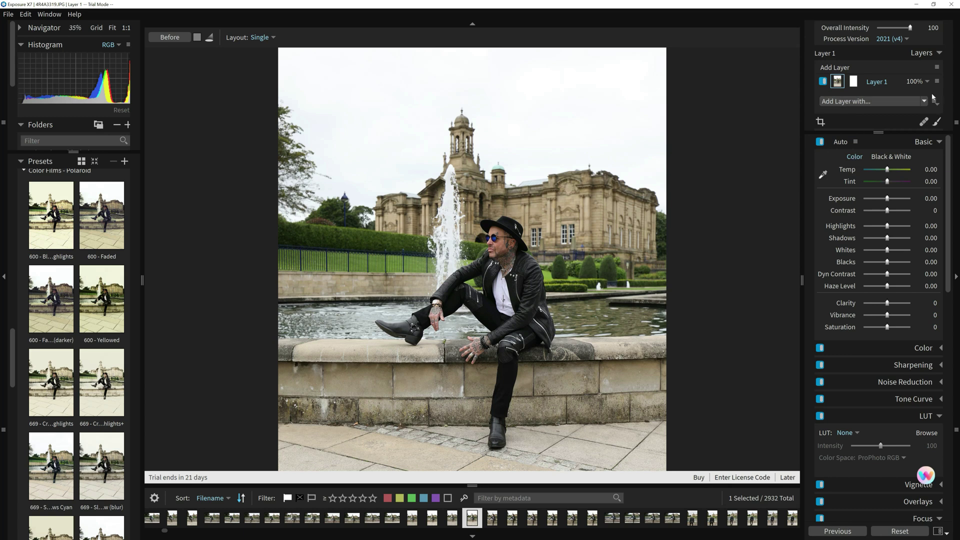
left_click(849, 70)
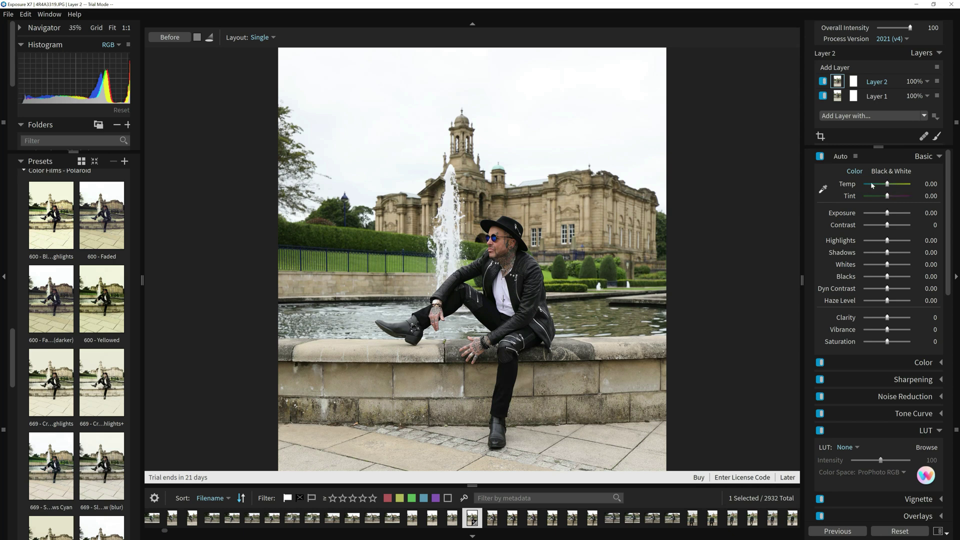
left_click(937, 137)
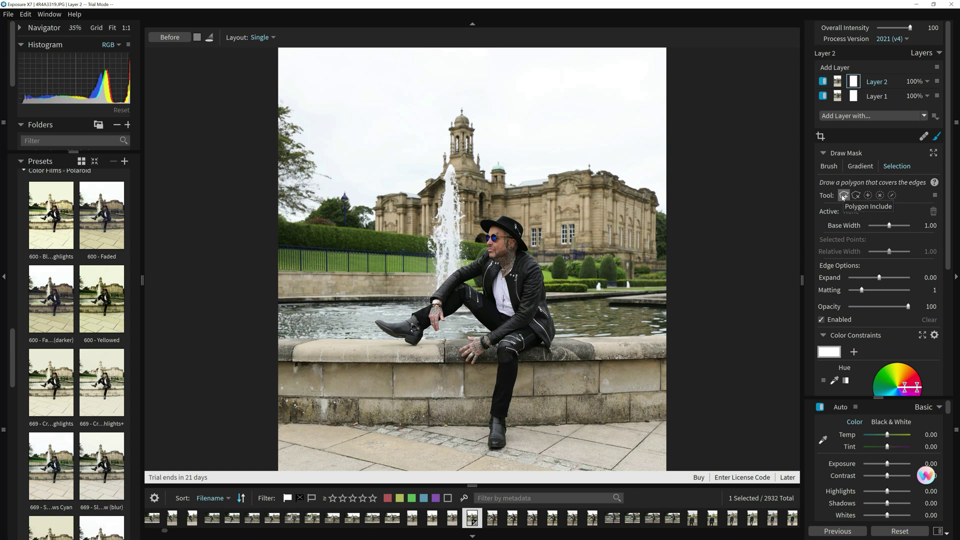
left_click(868, 196)
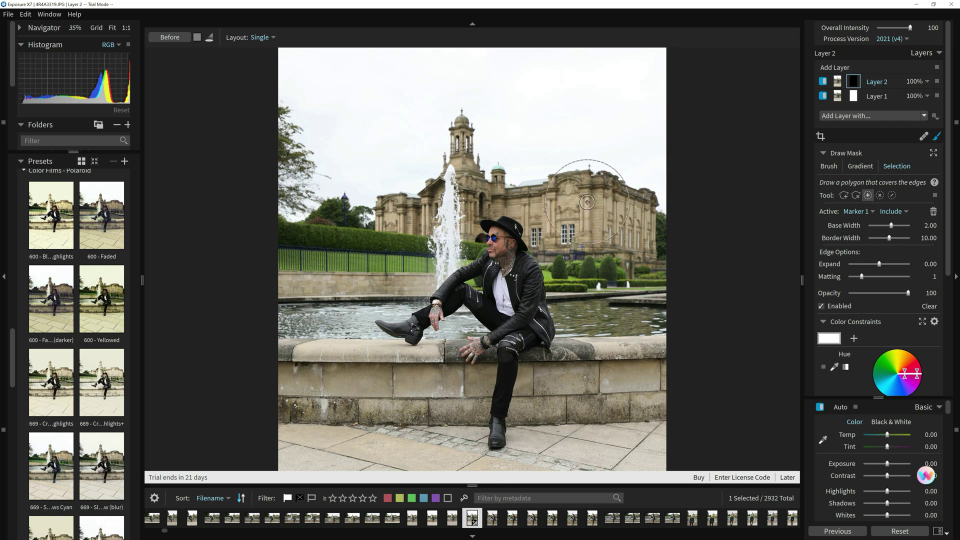
Place include markers across the building's right wing, central tower and left wing to build the mask
left_click(575, 191)
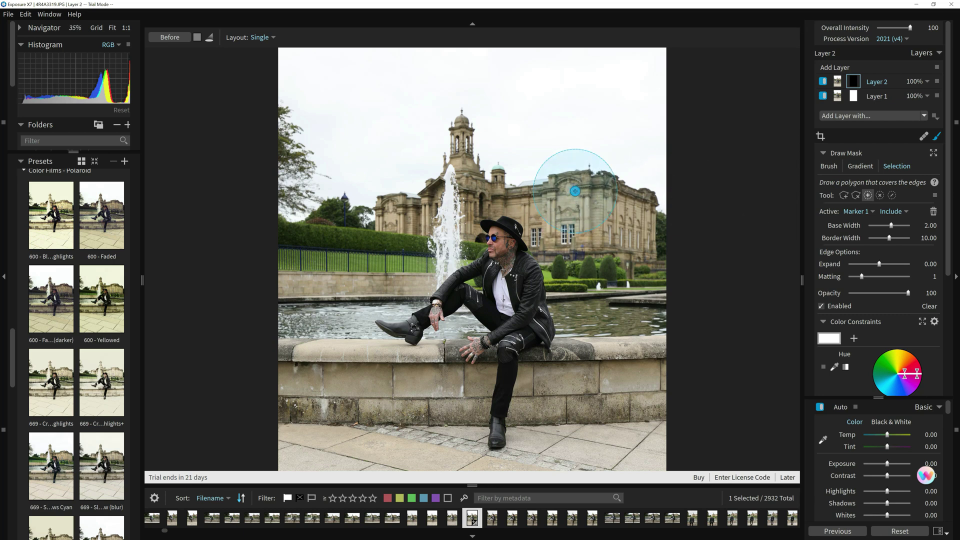
left_click(620, 214)
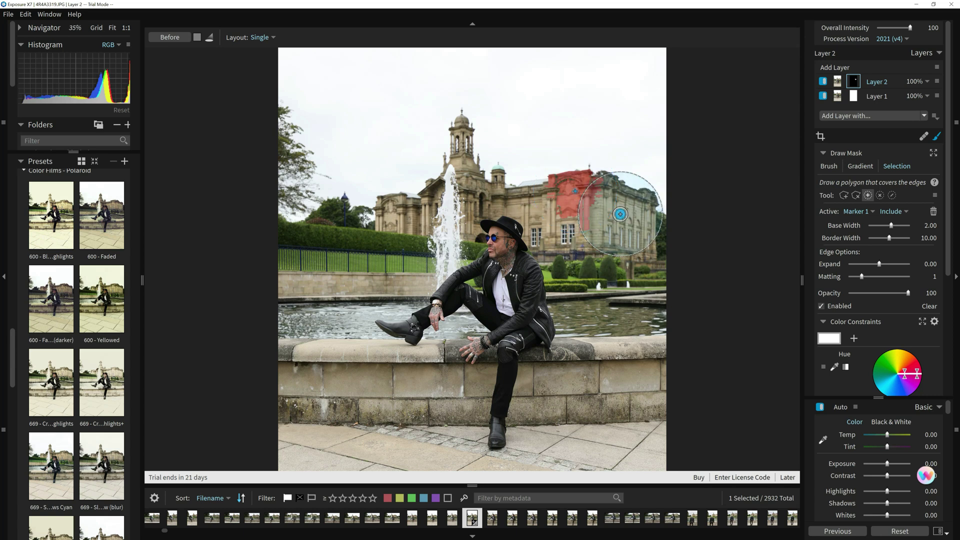
left_click(538, 206)
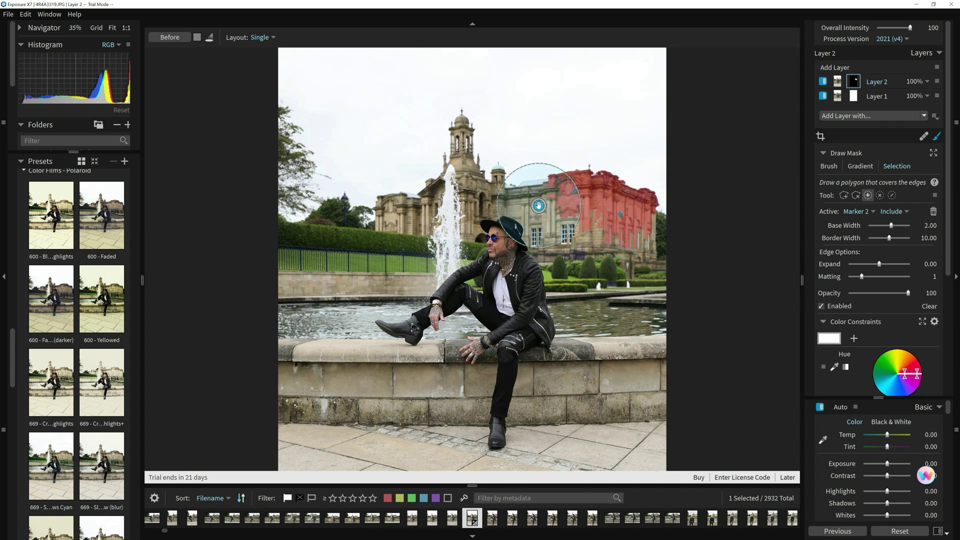
left_click(458, 195)
left_click(461, 160)
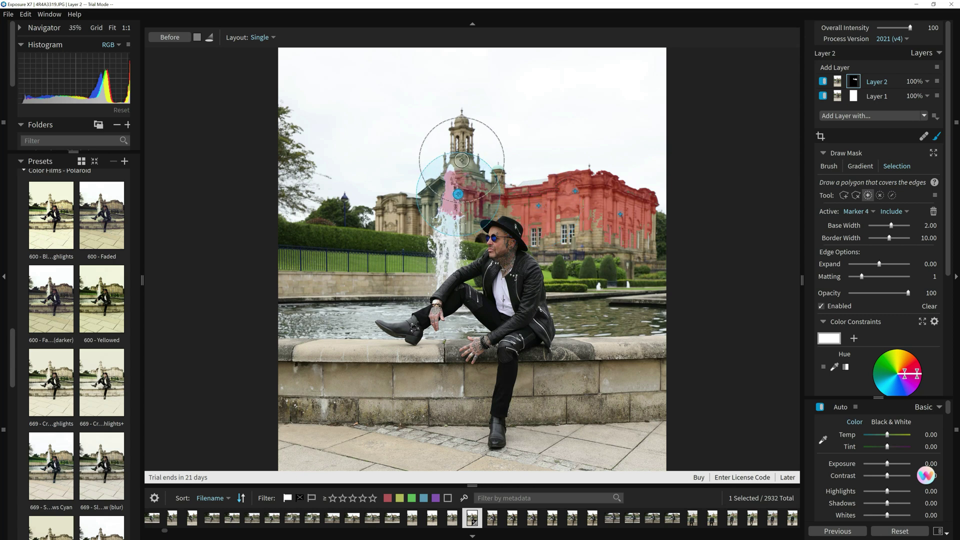
left_click(590, 236)
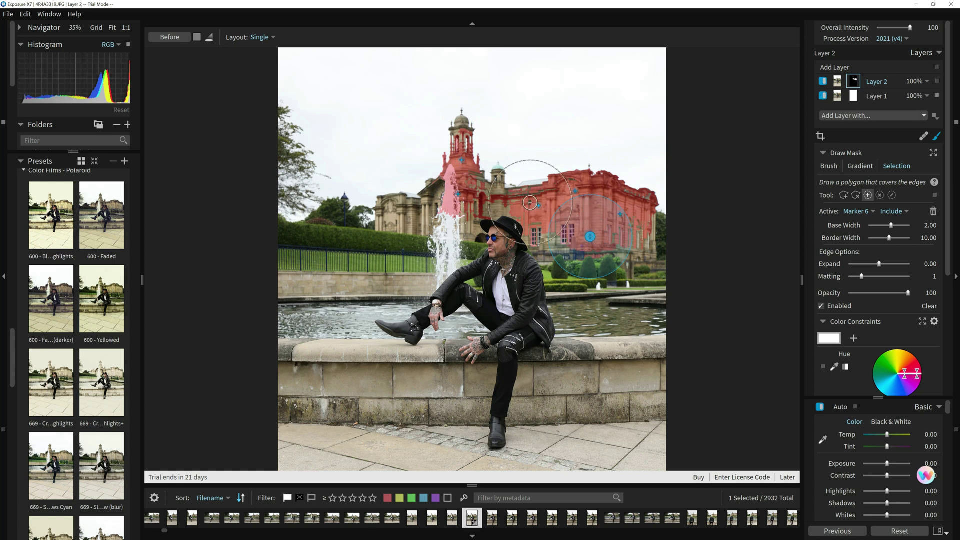
left_click(422, 216)
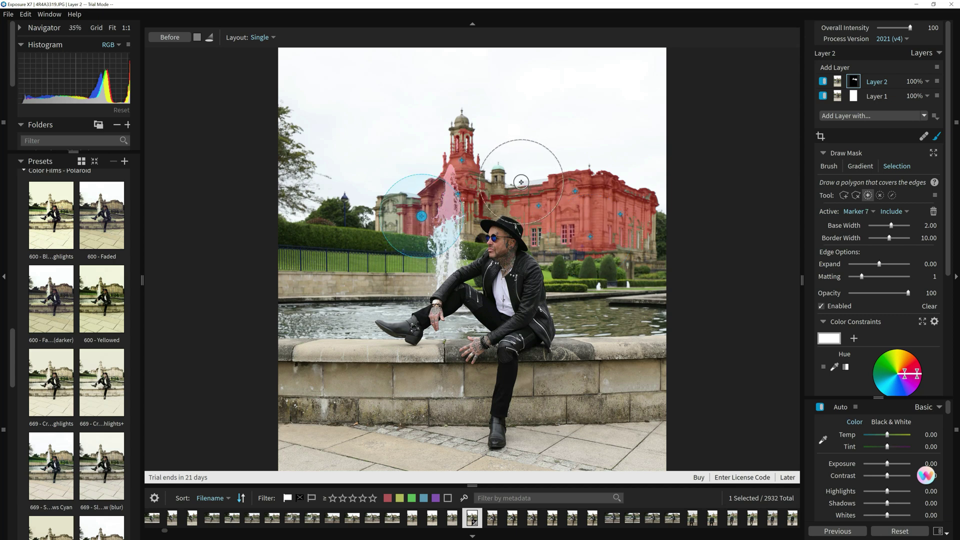
Add an include marker on the tower's dome and exclude the sky beside it with a Marker Exclude point
left_click(458, 121)
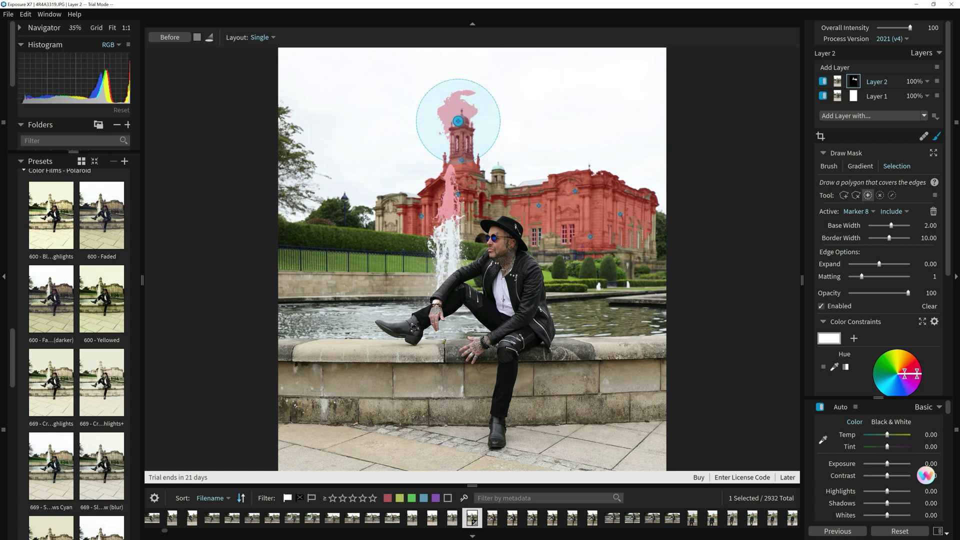
left_click(881, 198)
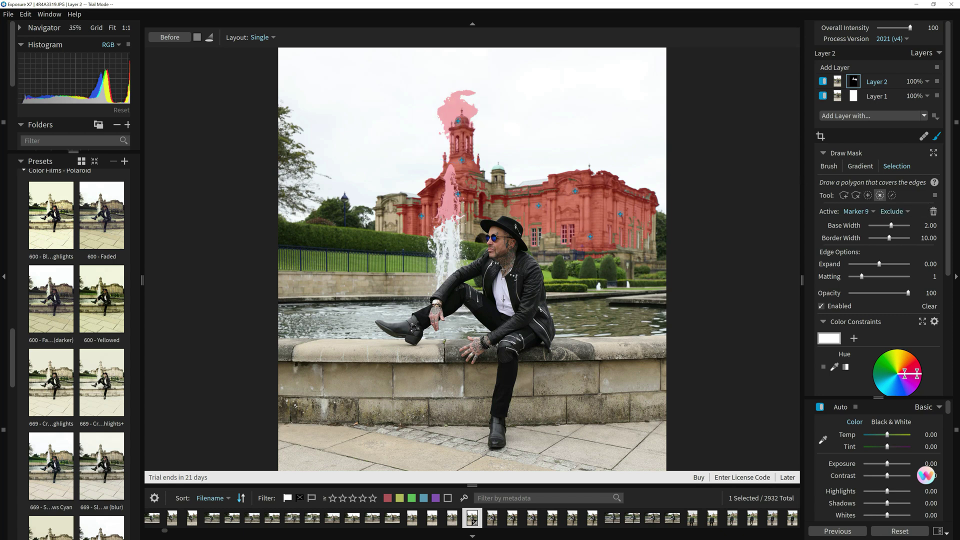
left_click(448, 110)
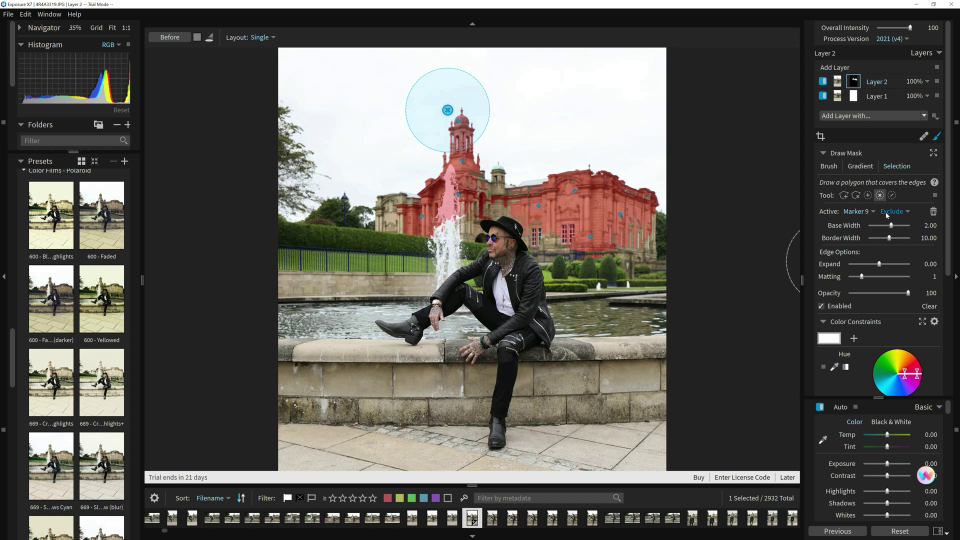
Reset the photo again and add a fresh layer with a Marker Include selection mask
left_click(902, 531)
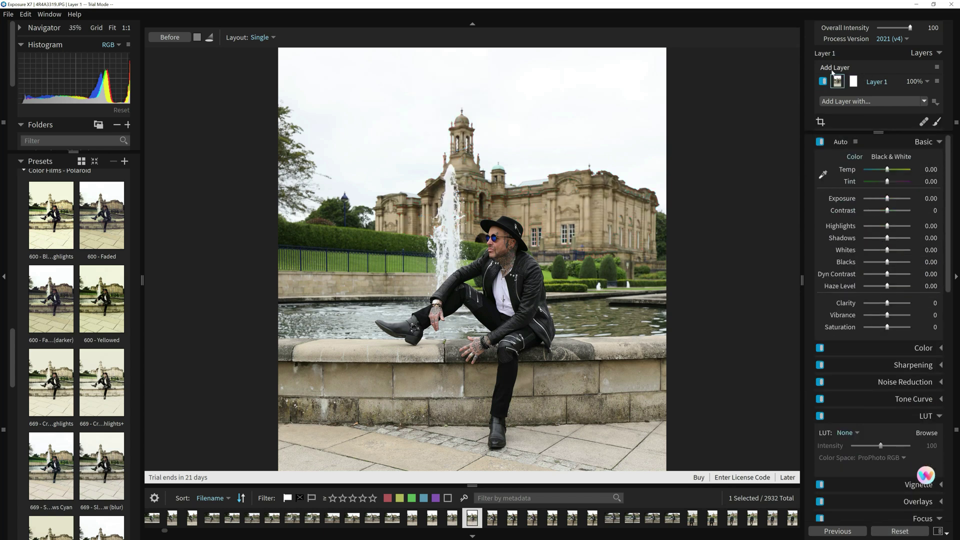
left_click(832, 69)
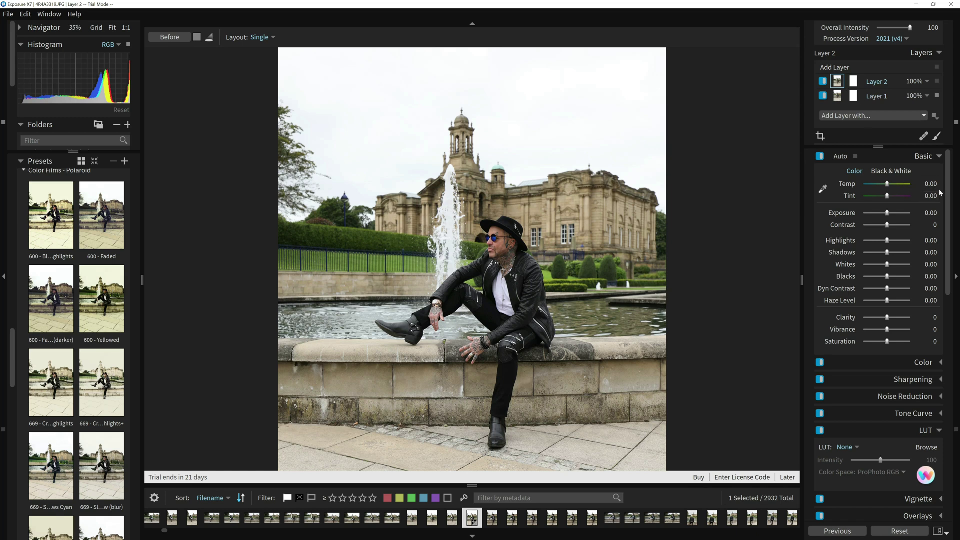
left_click(937, 136)
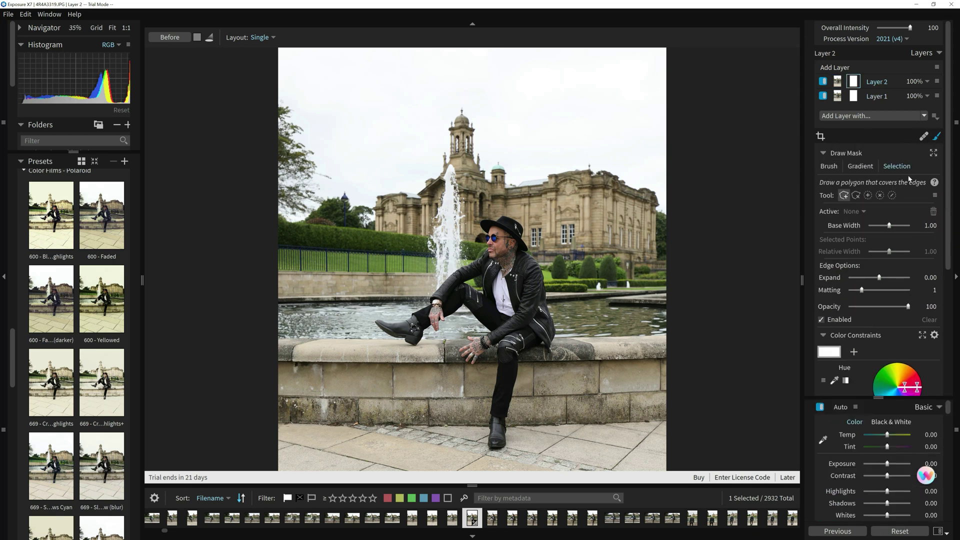
left_click(867, 198)
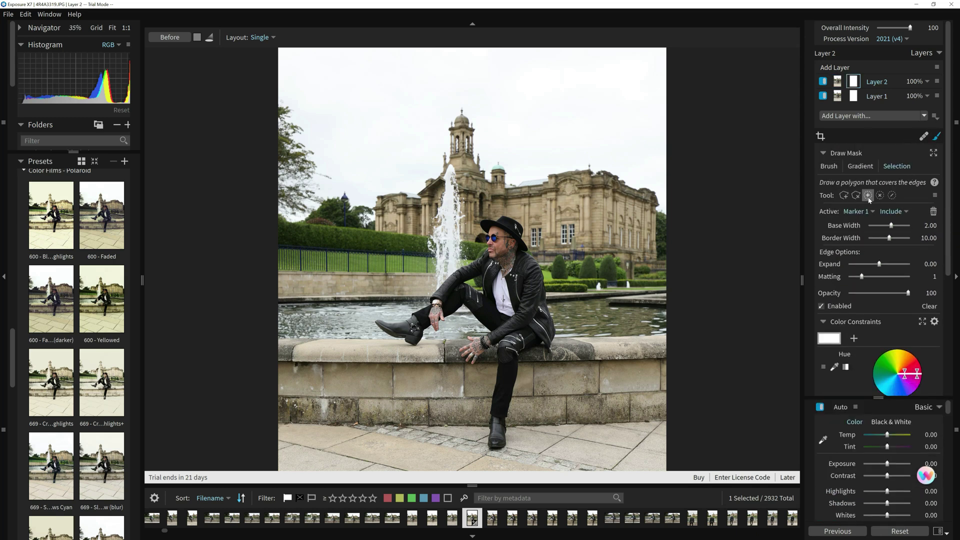
Place include markers on the tower's base and across the building's right wing
left_click(462, 174)
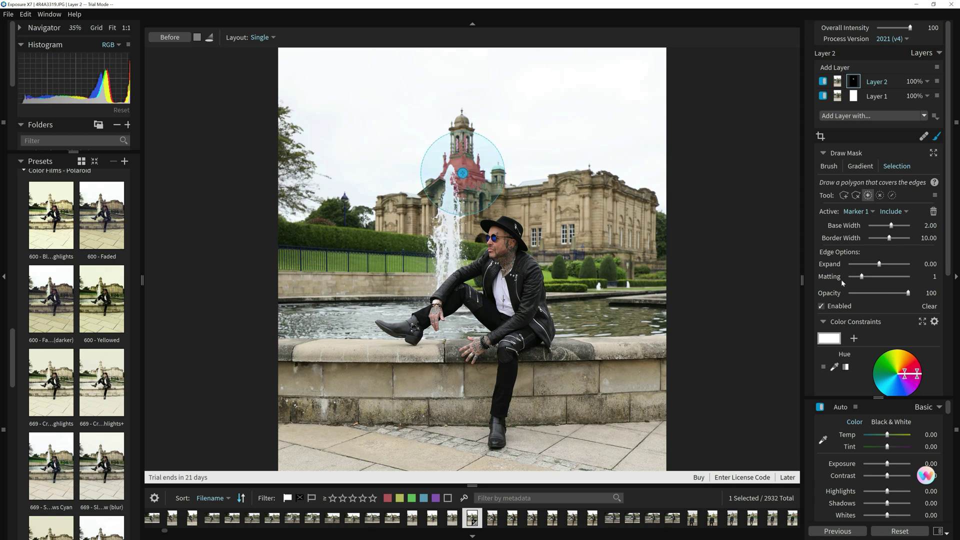
left_click(887, 229)
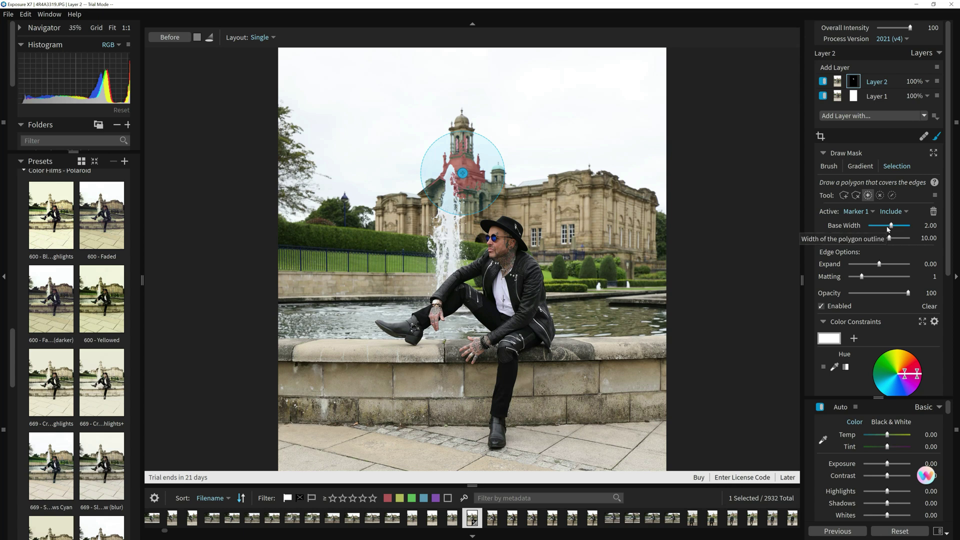
mouse_move(887, 229)
left_mouse_down()
mouse_move(900, 229)
mouse_move(872, 224)
mouse_move(884, 225)
left_mouse_up()
left_click(570, 203)
left_click(622, 223)
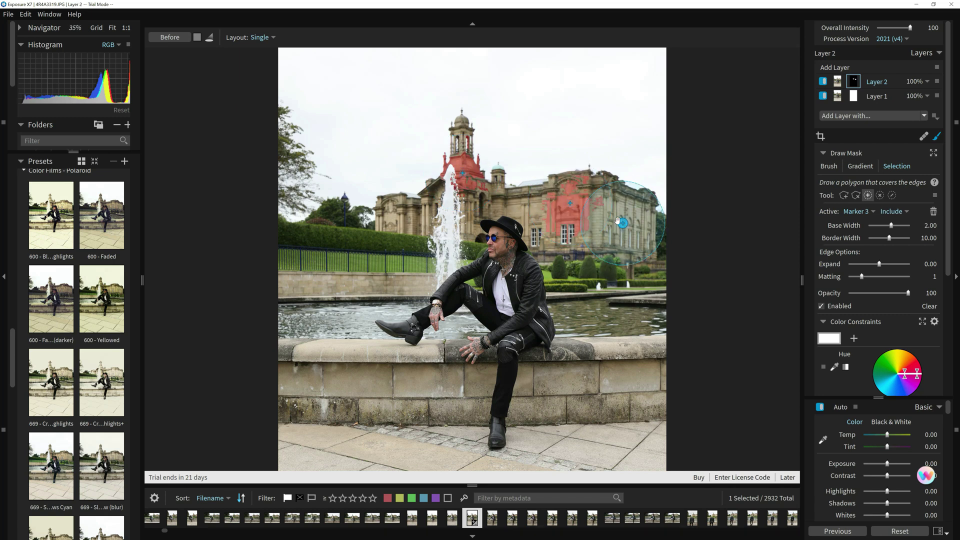
left_click(543, 196)
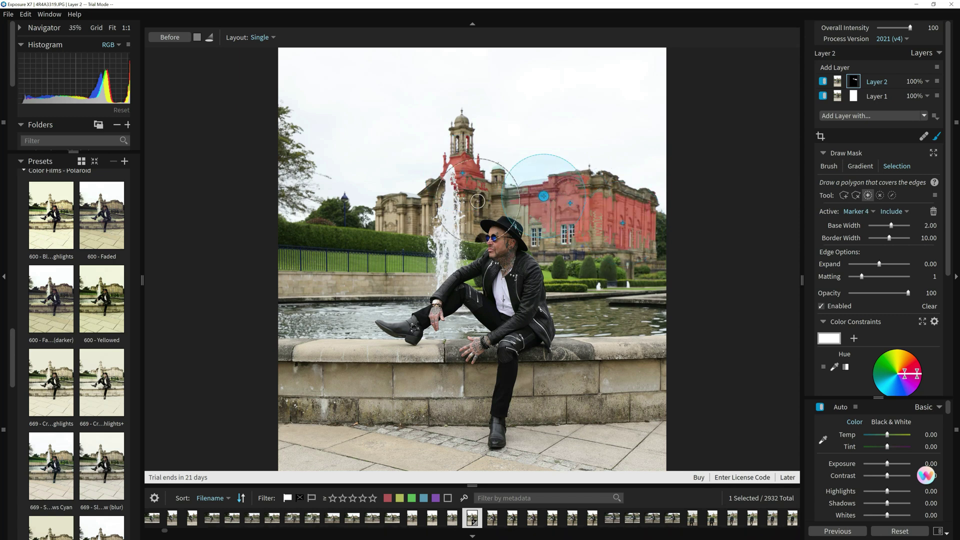
Add include markers on the upper tower, the left wing and the hedge below it
left_click(466, 137)
left_click(399, 209)
left_click(399, 209)
left_click(401, 216)
left_click(407, 249)
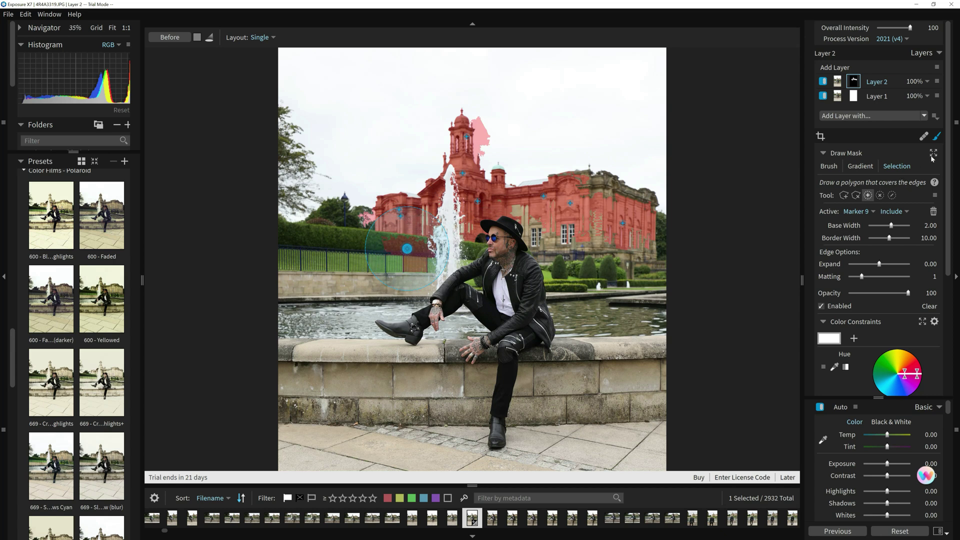
Try to exclude the hedge and fence below the left wing by placing additional markers there
left_click(880, 195)
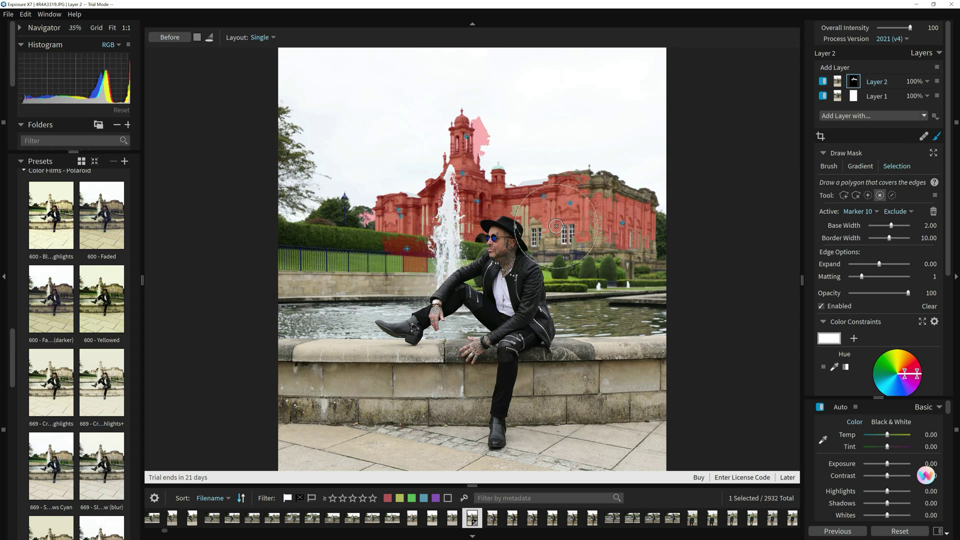
left_click(406, 248)
left_click(411, 252)
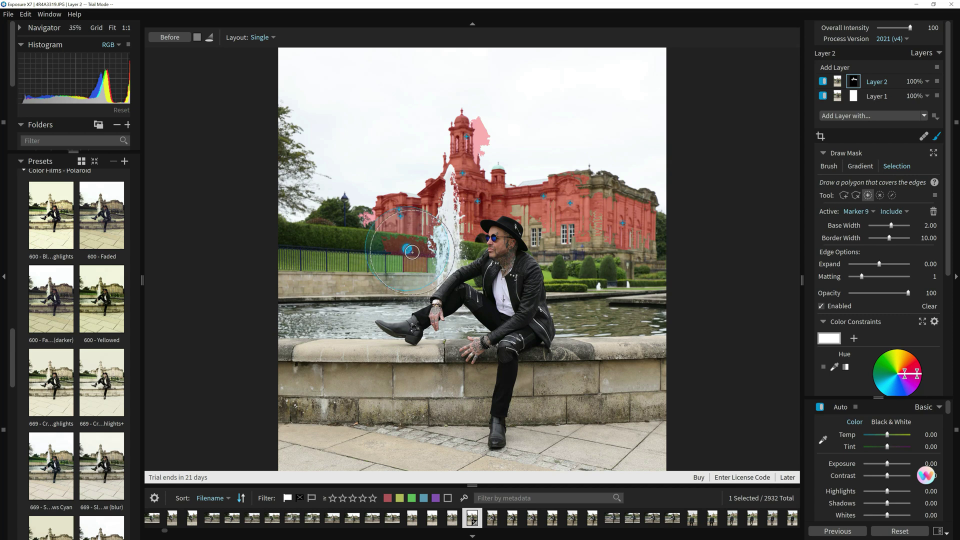
left_click(425, 264)
left_click(391, 246)
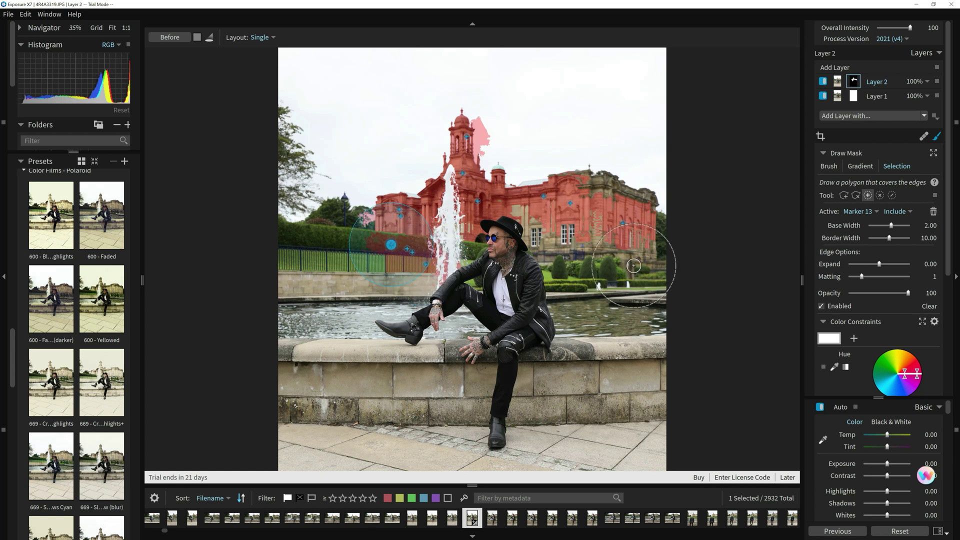
Undo the extra hedge markers and move the hedge's include marker onto the building just above the man's hat
key("ctrl+z")
key("ctrl+z")
key("ctrl+z")
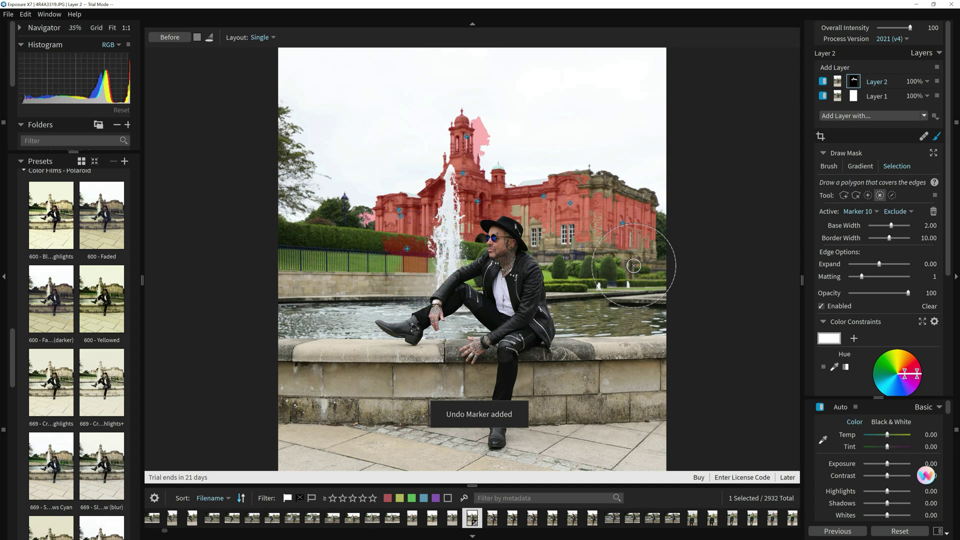
key("ctrl+z")
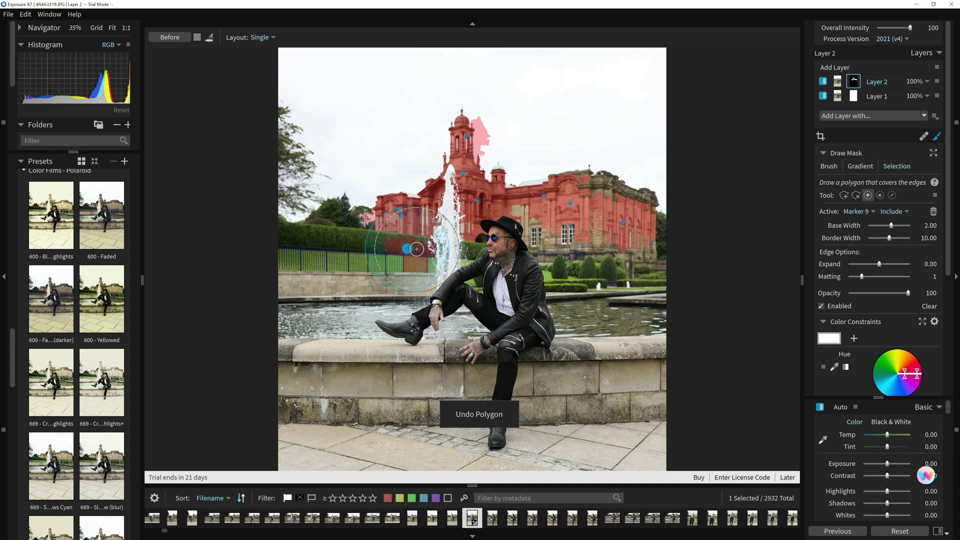
key("ctrl+shift+z")
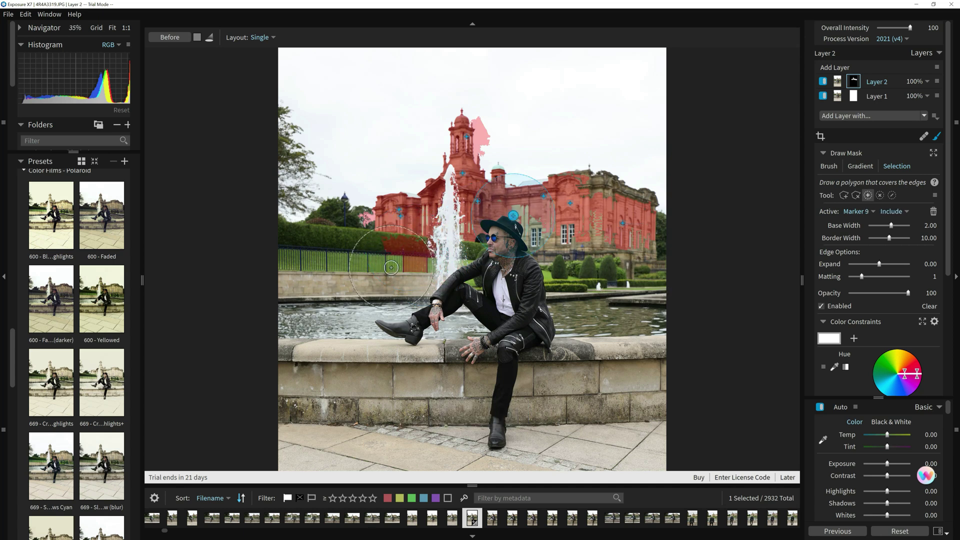
key("ctrl+z")
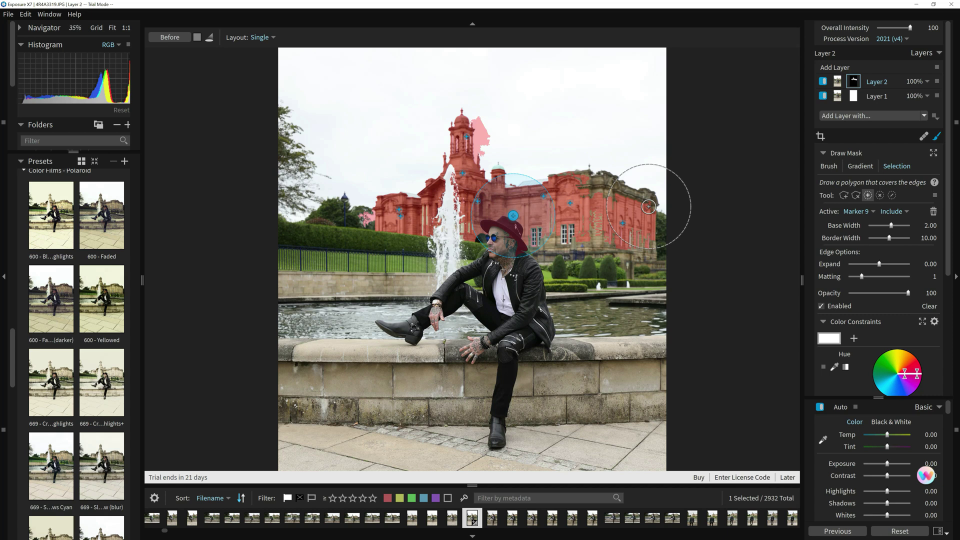
Try the 600 - Yellowed and 669 - Creamy Blown Highlights presets on the masked building layer
left_click(96, 289)
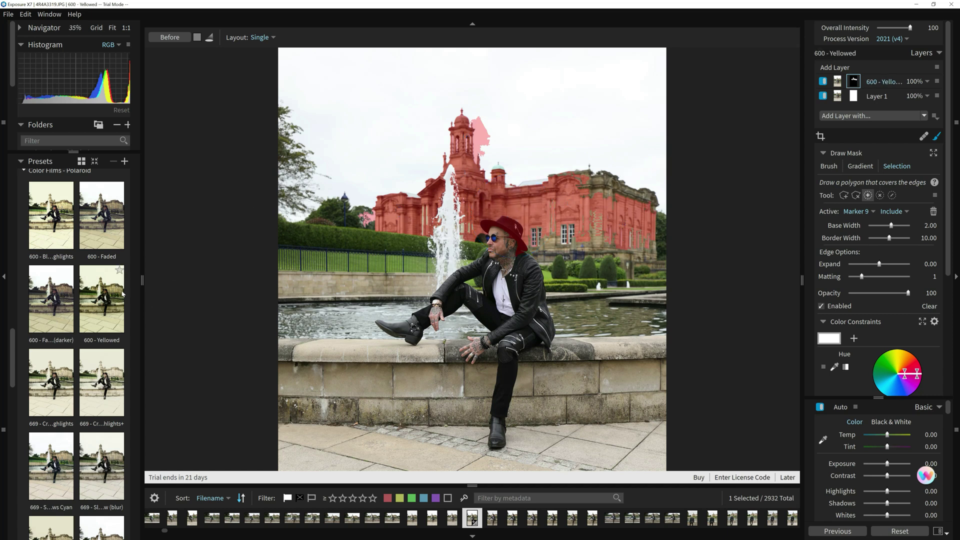
key("ctrl+z")
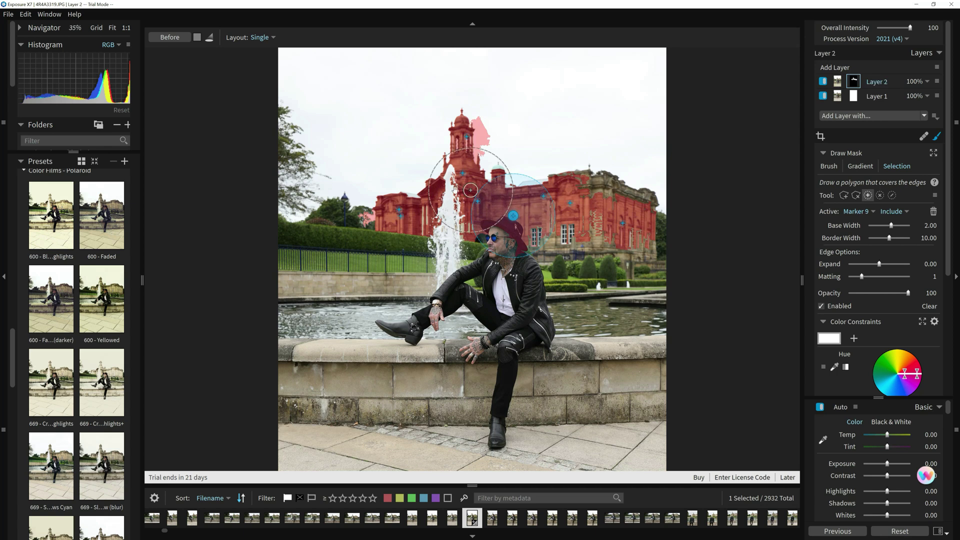
left_click(55, 381)
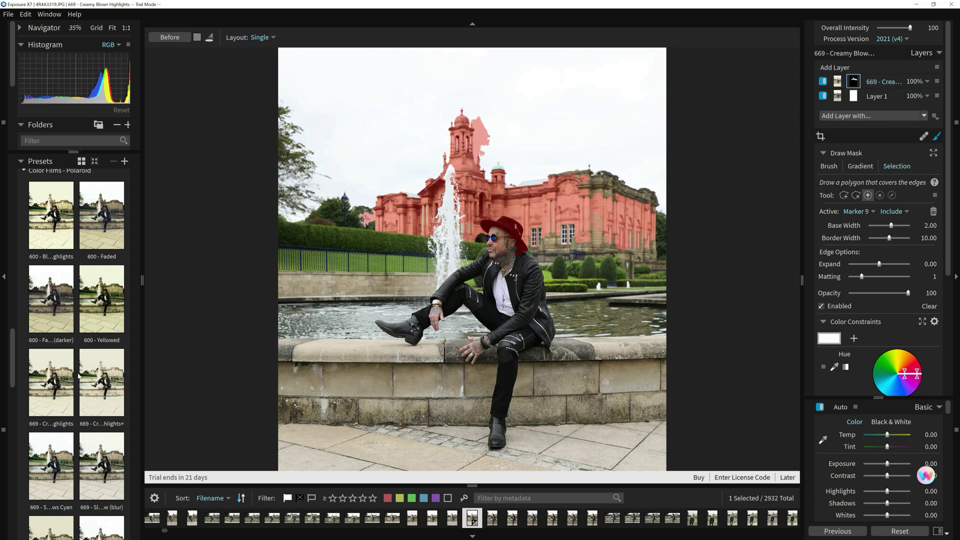
scroll(73, 360, "down", 2)
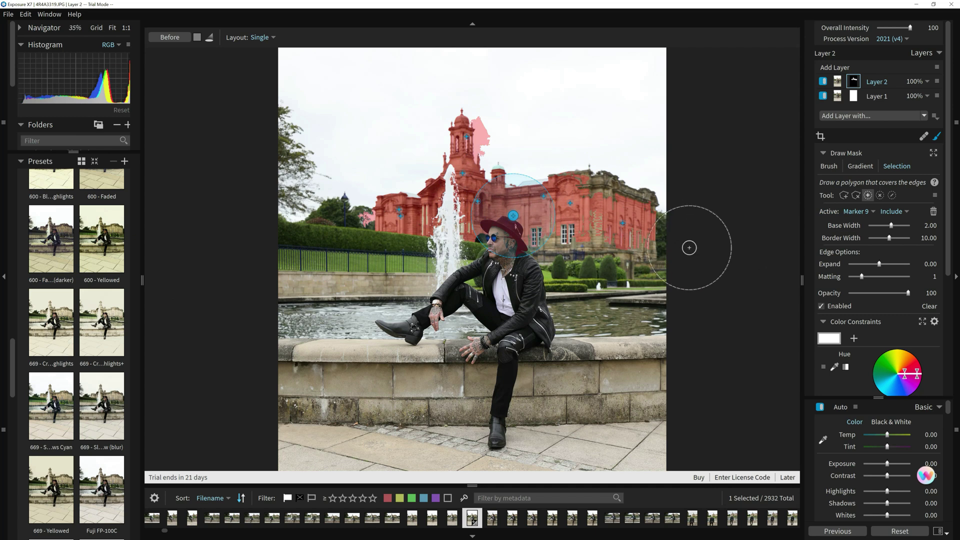
Reset all edits on the photo and set Whites to 10
left_click(910, 531)
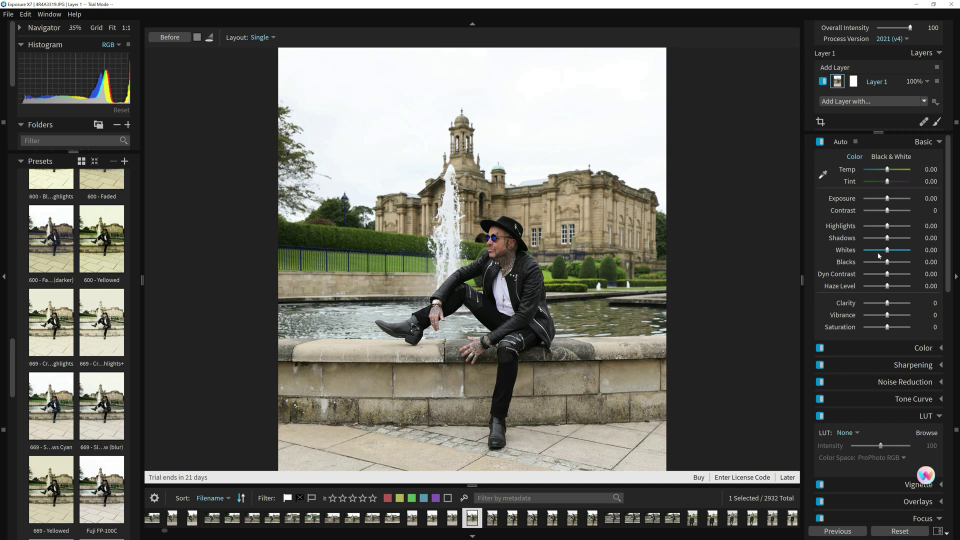
scroll(879, 256, "up", 1)
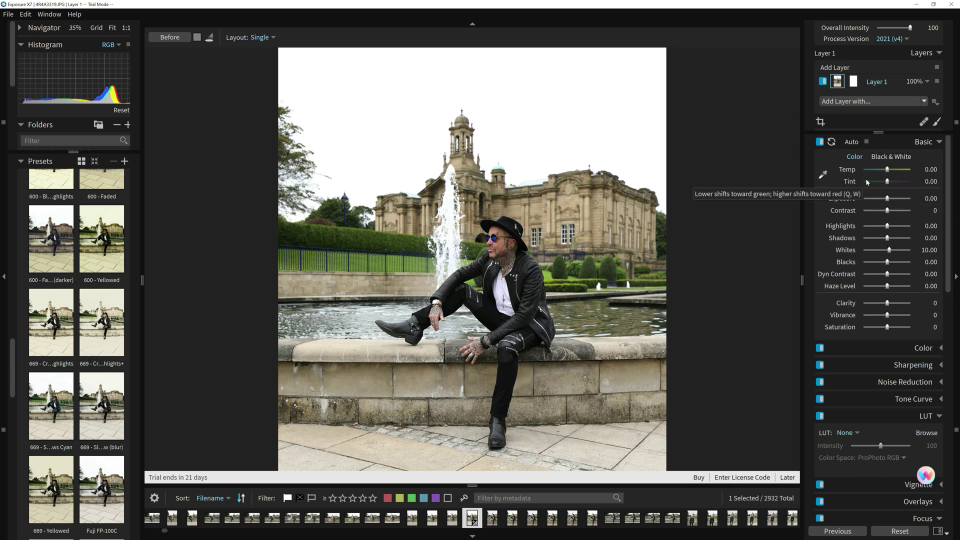
Add a second layer and start masking it with the polygon selection tool
left_click(839, 68)
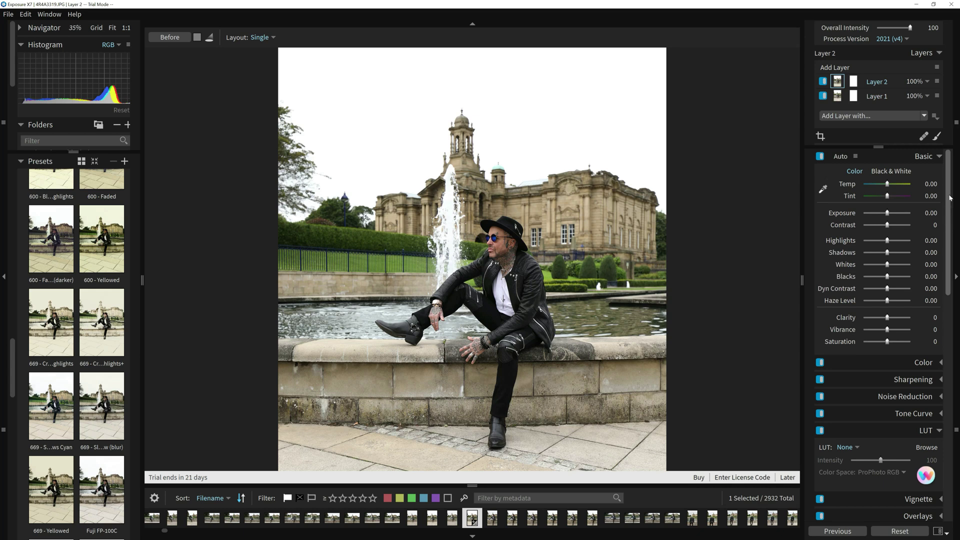
left_click(937, 137)
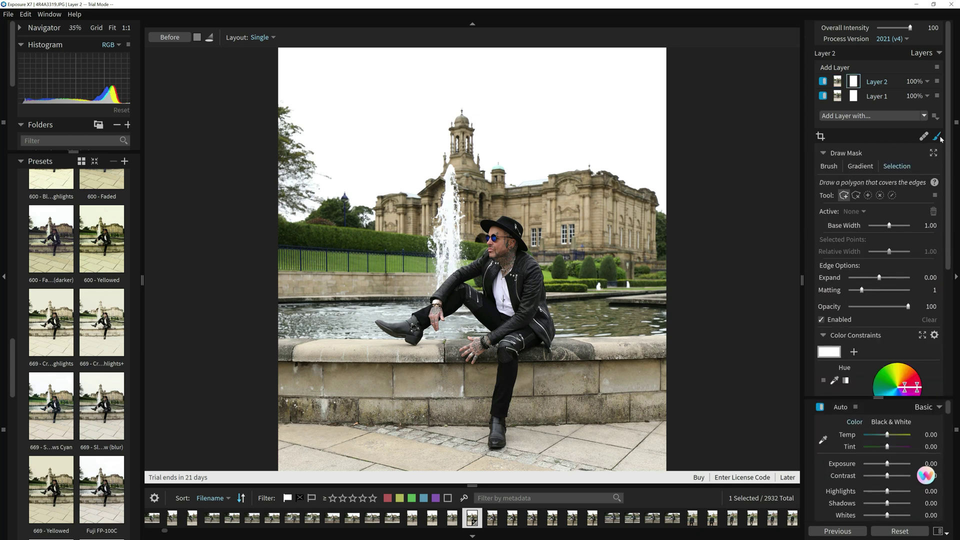
scroll(949, 275, "down", 1)
scroll(949, 275, "up", 1)
Outline the building's left wing, tower and central roofline with an include polygon, and adjust its points around the tower
left_click(379, 221)
left_click(379, 198)
left_click(417, 194)
left_click(436, 175)
left_click(450, 139)
left_click(458, 118)
left_click(472, 145)
left_click(541, 188)
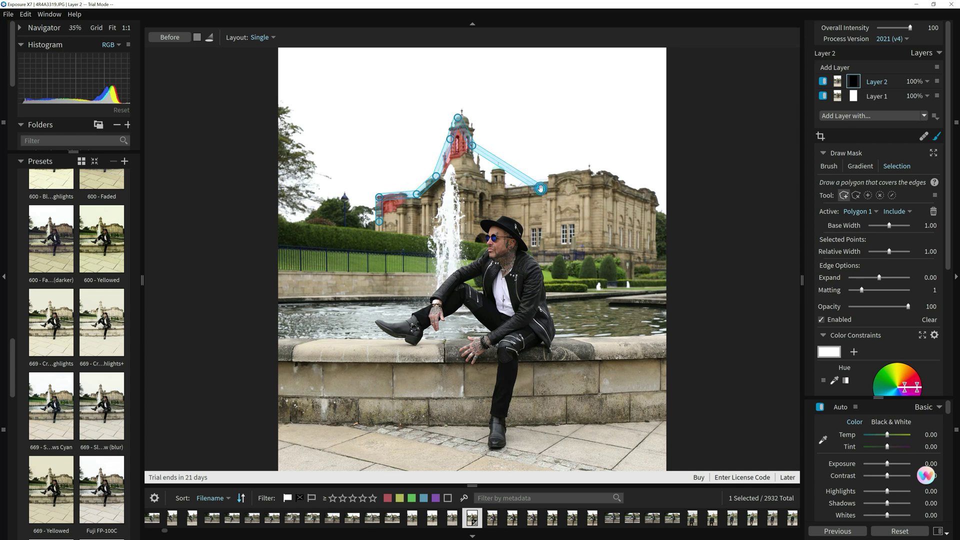
left_click(585, 176)
left_click(593, 220)
left_click(510, 214)
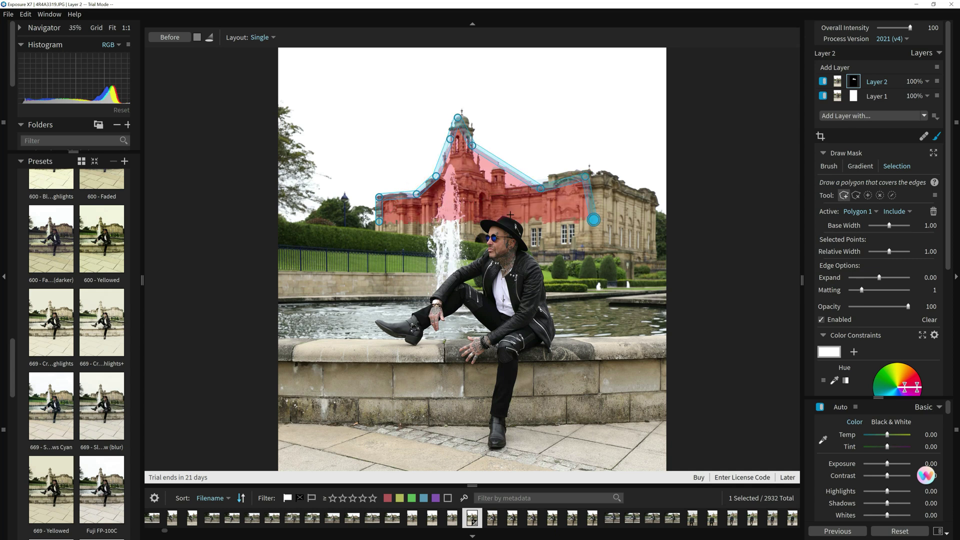
left_click(379, 221)
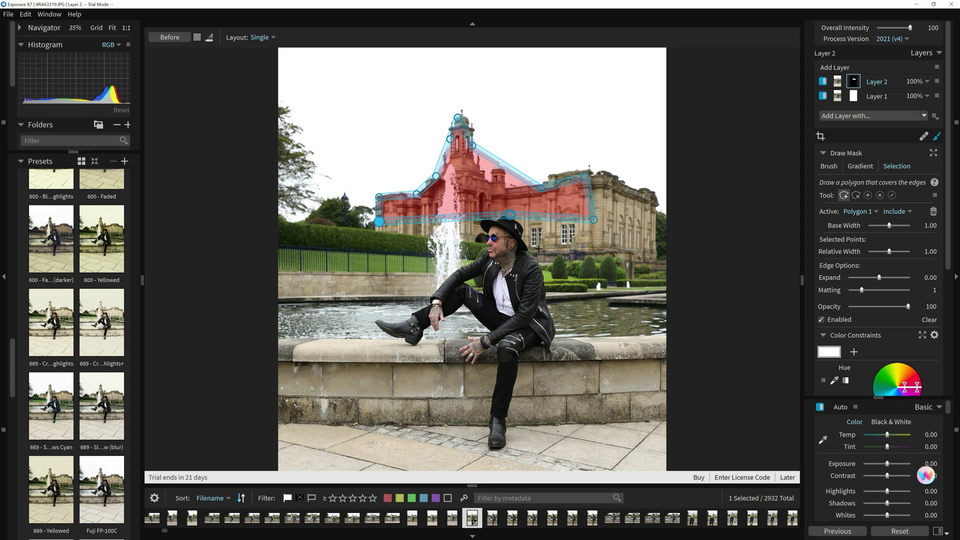
left_click_drag(469, 147, 460, 115)
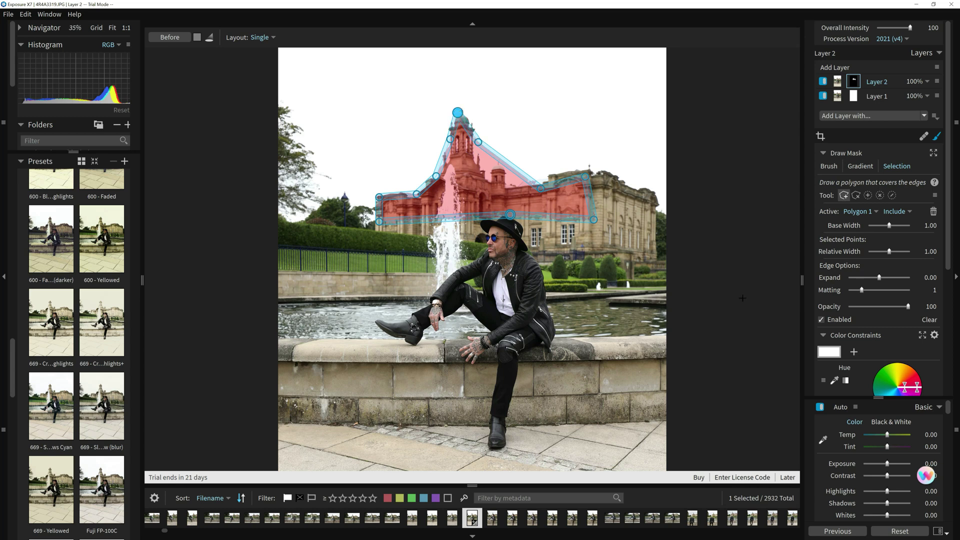
Constrain the polygon mask to the hue sampled from the building's stonework and adjust the hue range
scroll(944, 315, "down", 4)
scroll(944, 315, "down", 2)
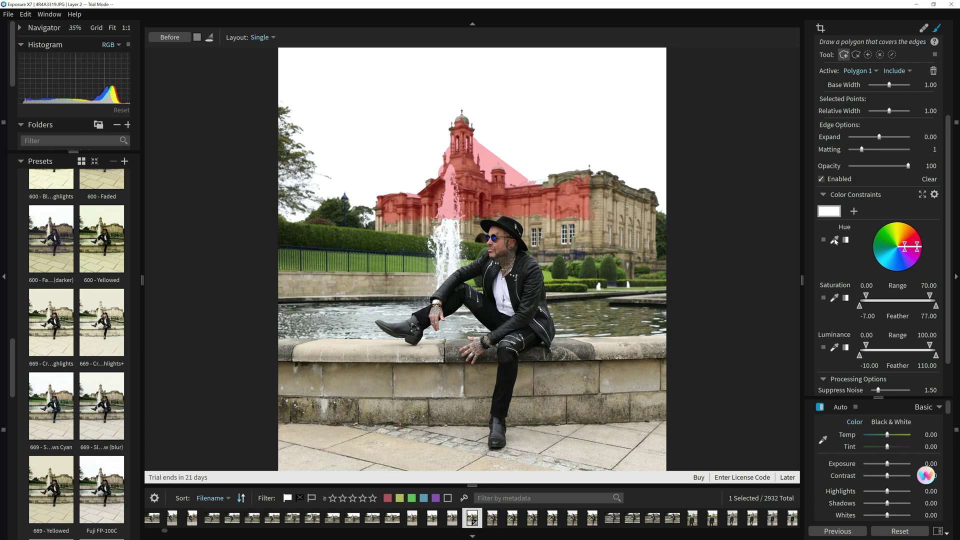
left_click(619, 246)
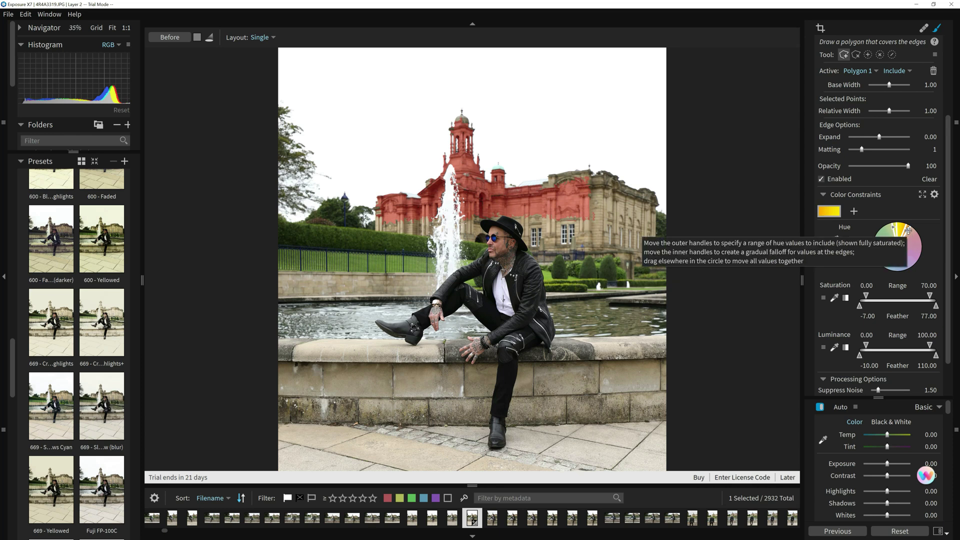
left_click_drag(908, 230, 868, 226)
key("Escape")
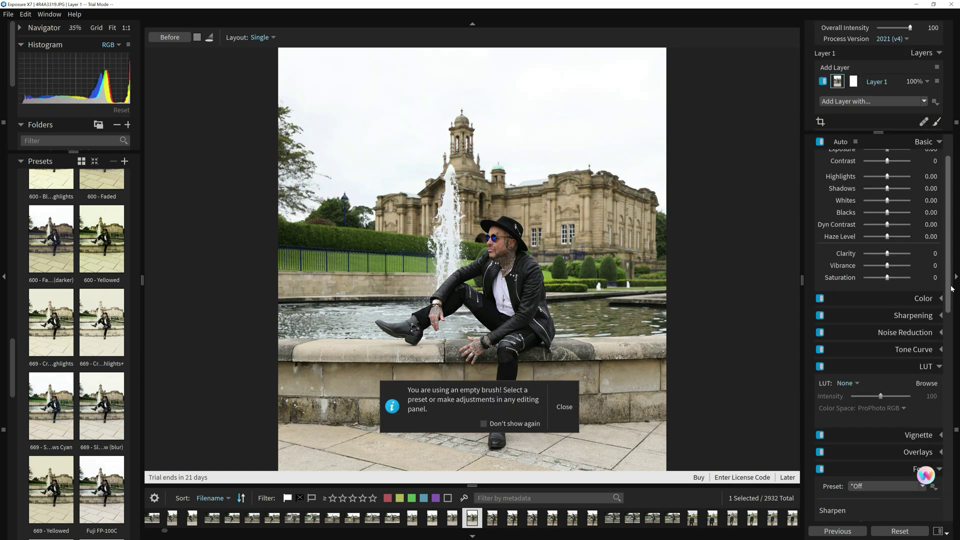
Open the workspace customization settings and move the preferences window higher
left_click_drag(952, 289, 952, 377)
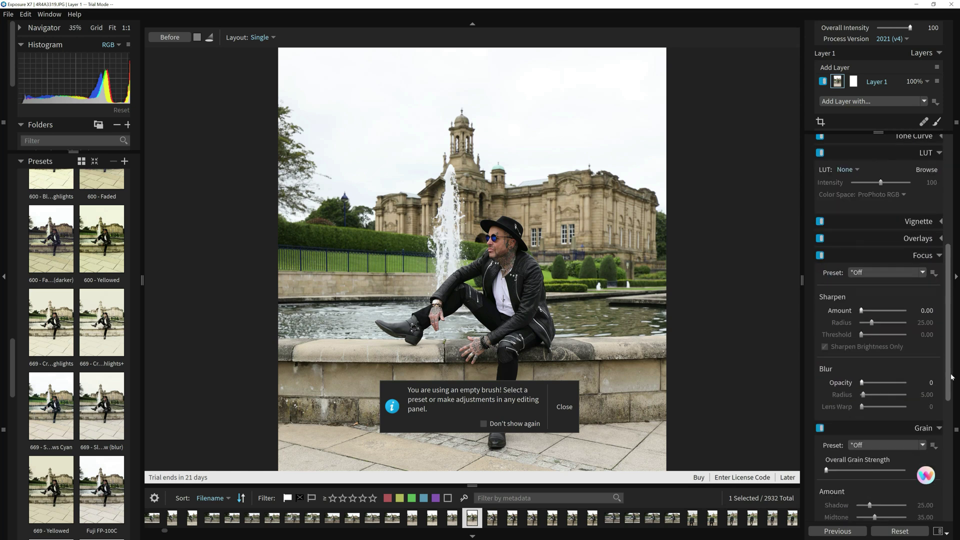
left_click(947, 533)
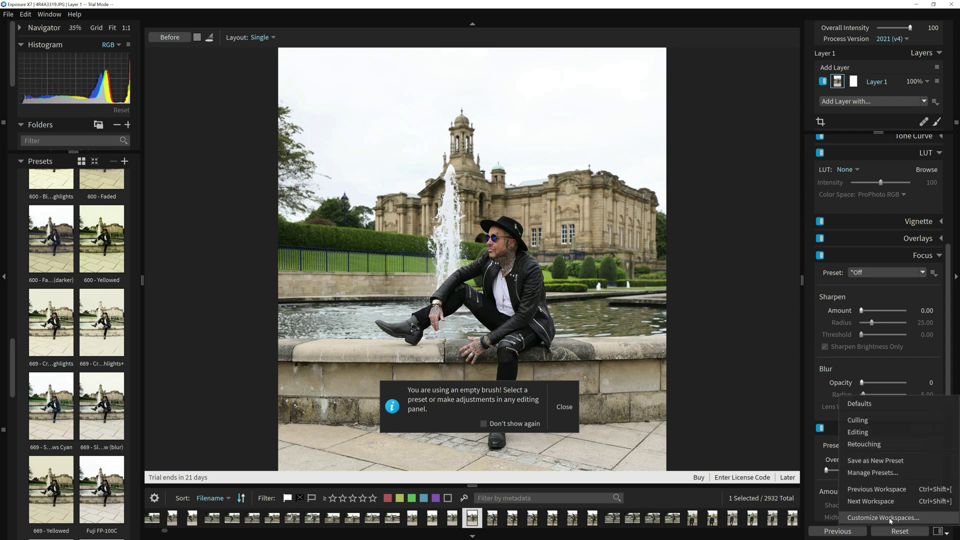
scroll(943, 203, "up", 6)
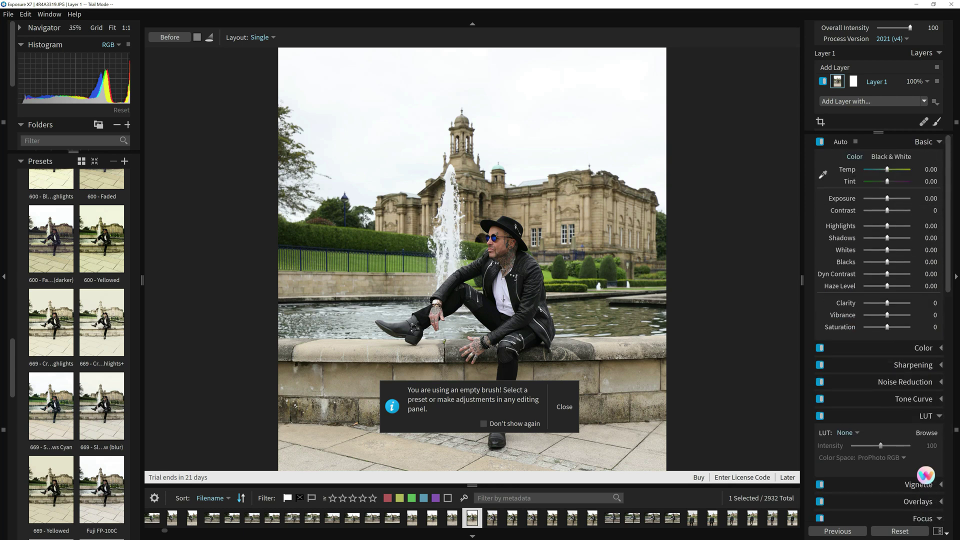
left_click(940, 531)
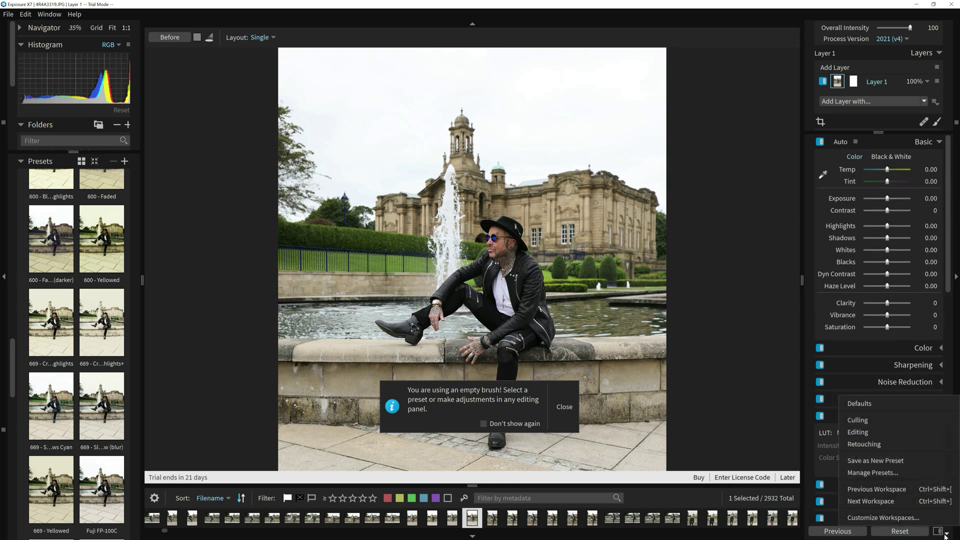
left_click(883, 517)
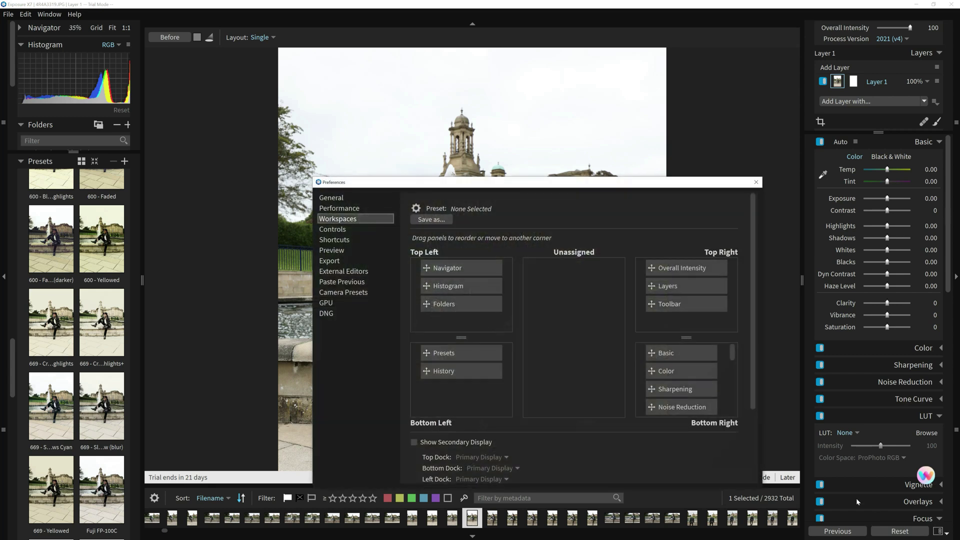
left_click_drag(613, 185, 616, 107)
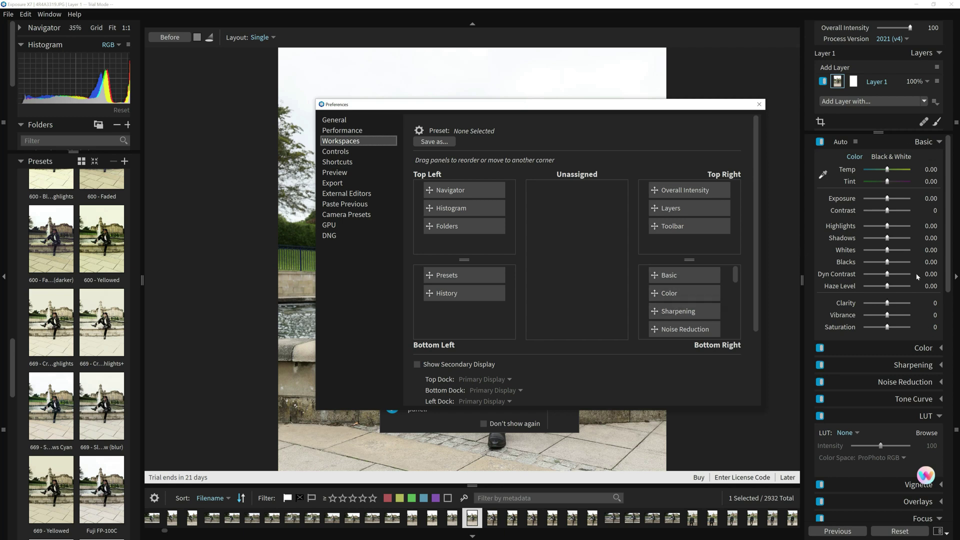
Rearrange the workspace so the Basic panel sits directly below Color and the LUT panel directly above Tone Curve
left_click_drag(678, 274, 680, 321)
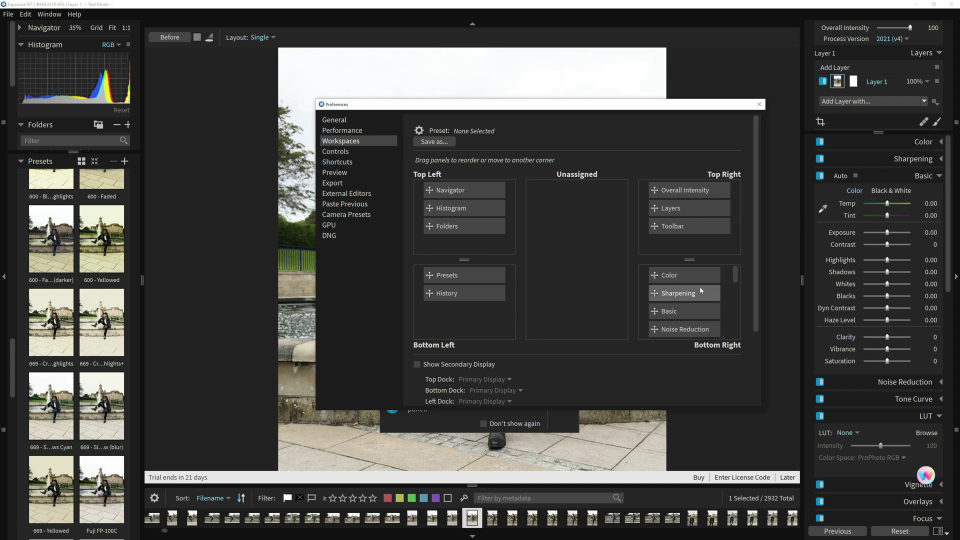
left_click_drag(682, 298, 684, 320)
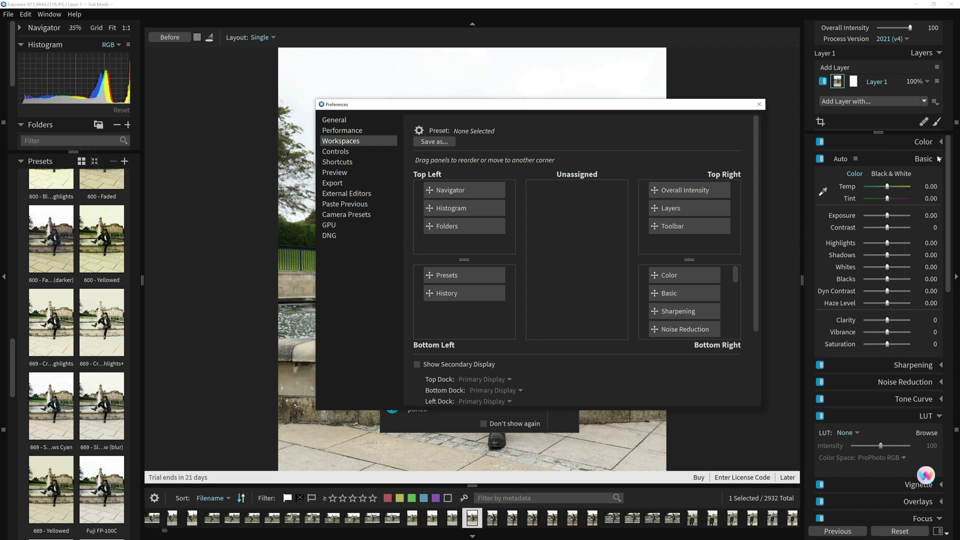
left_click_drag(735, 275, 734, 308)
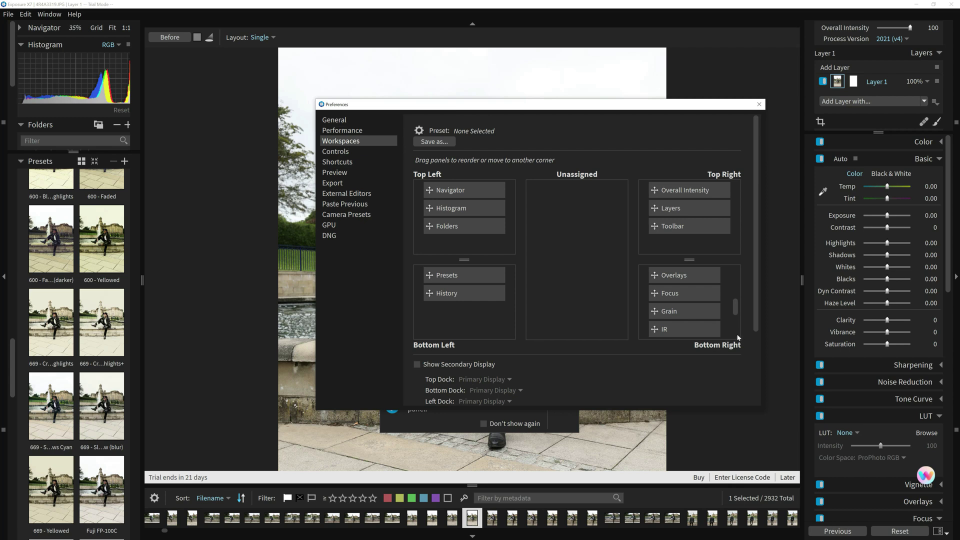
scroll(738, 296, "up", 2)
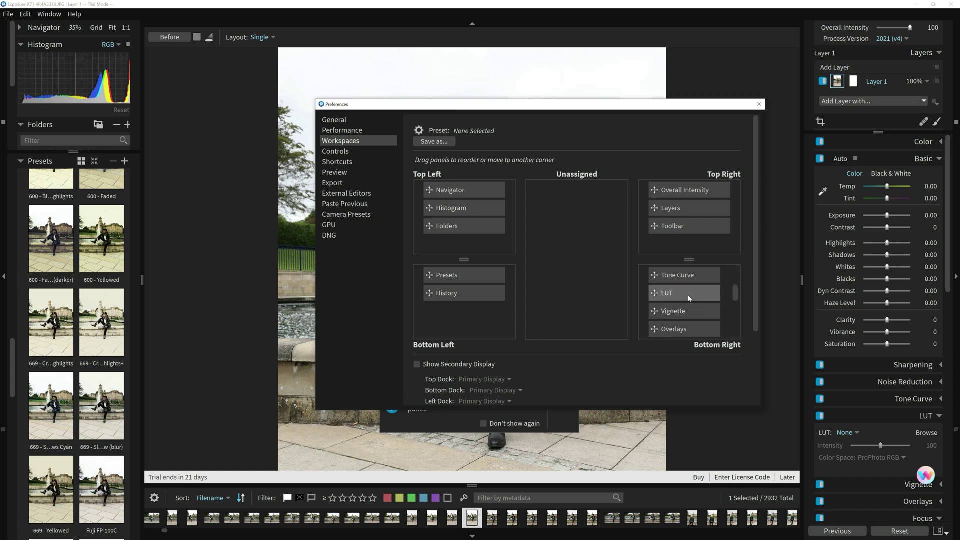
mouse_move(689, 299)
left_mouse_down()
mouse_move(690, 270)
mouse_move(699, 305)
left_mouse_up()
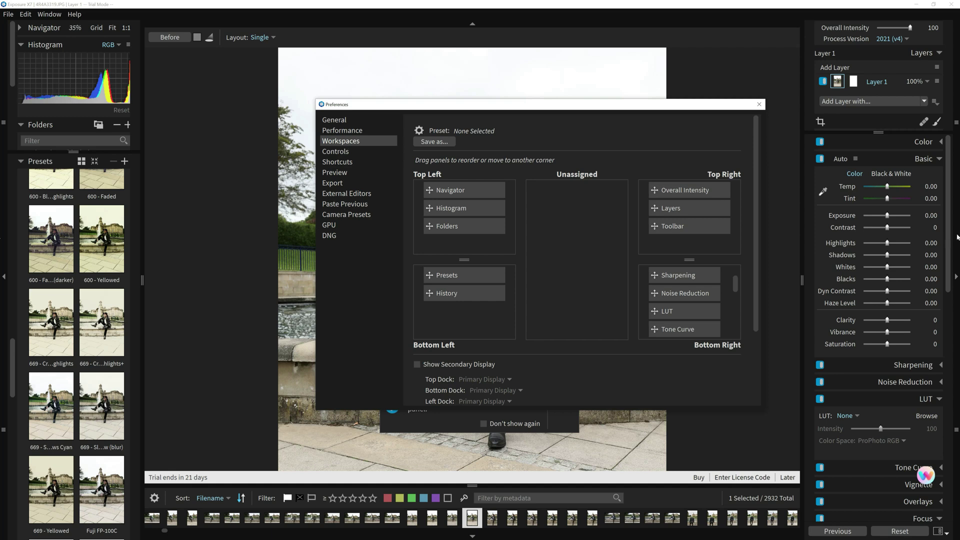
Move the Basic panel back above Color in the workspace layout and close the preferences
mouse_move(735, 282)
left_mouse_down()
mouse_move(736, 321)
mouse_move(742, 269)
left_mouse_up()
left_click_drag(691, 294, 692, 279)
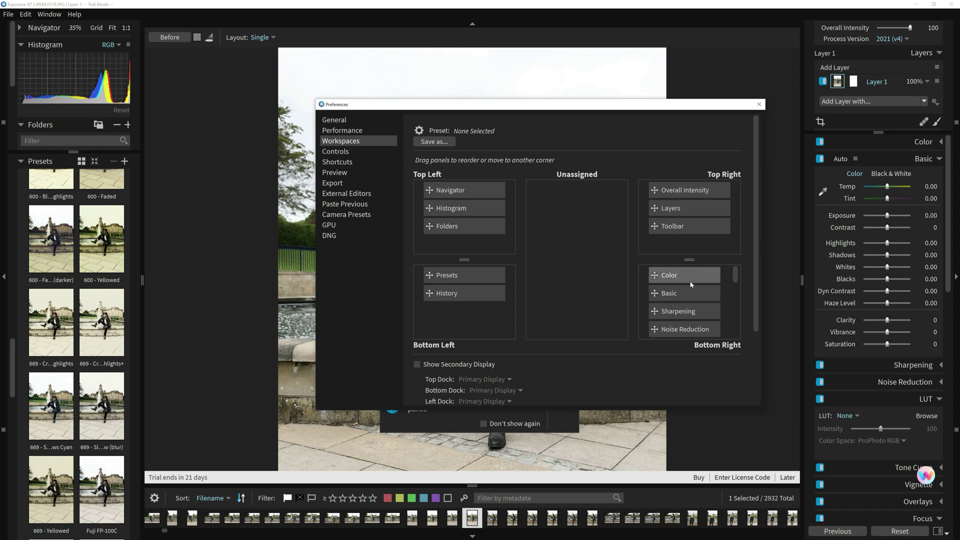
mouse_move(685, 293)
left_mouse_down()
mouse_move(686, 274)
mouse_move(691, 299)
left_mouse_up()
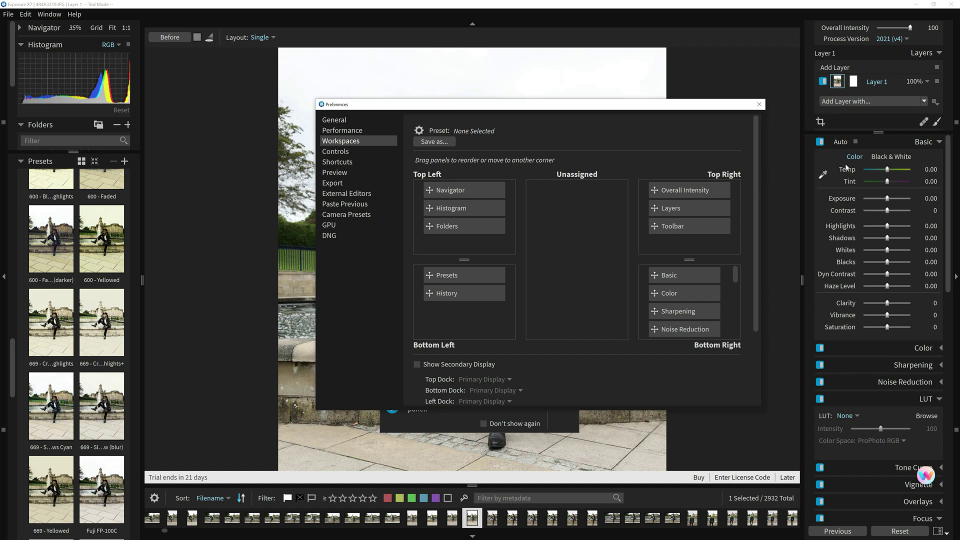
left_click(759, 104)
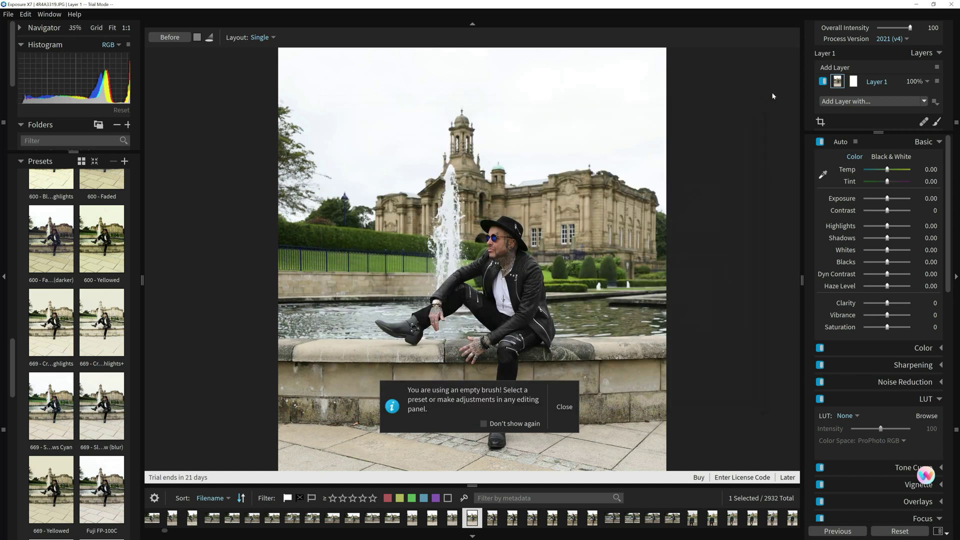
Review the reordered editing panels and the workspace layout in the preferences, and close the preferences again
left_click_drag(948, 272, 947, 303)
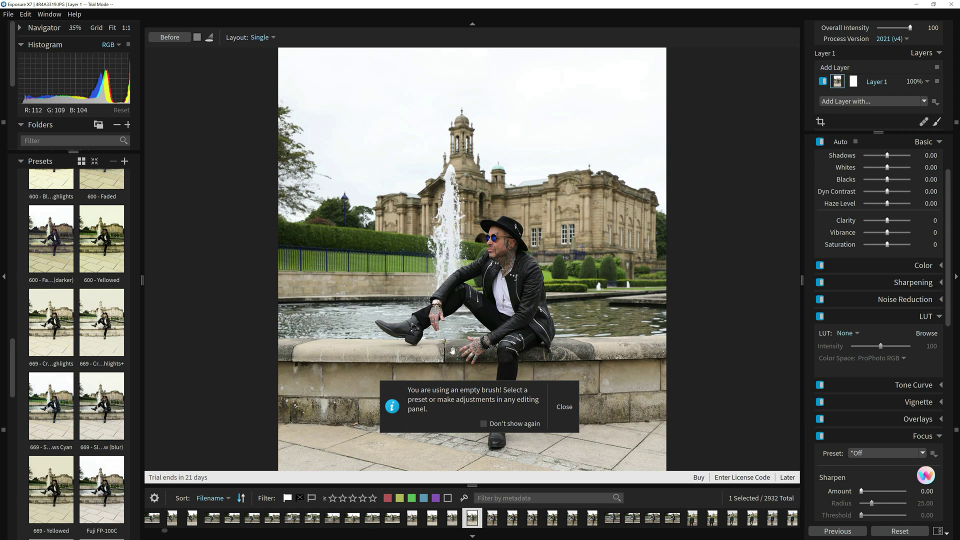
left_click(26, 15)
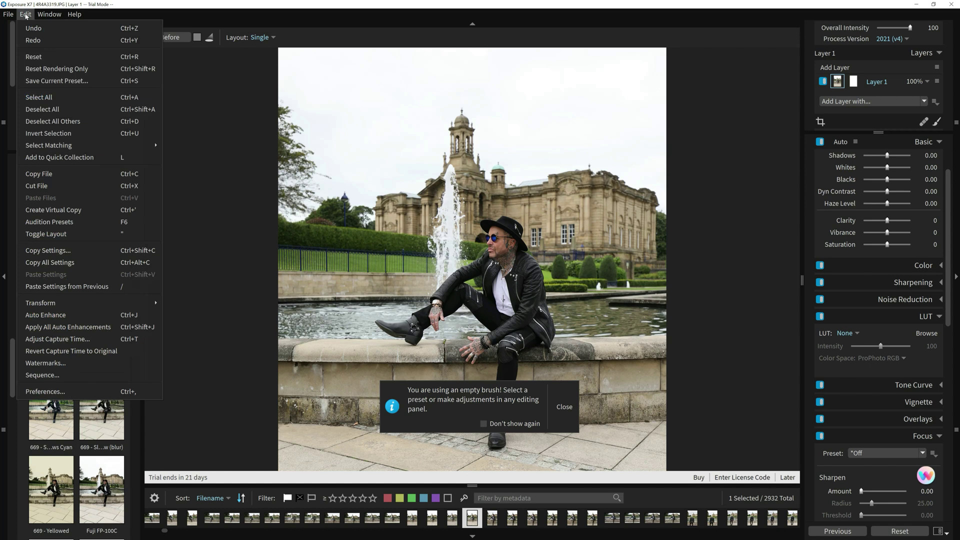
left_click(25, 15)
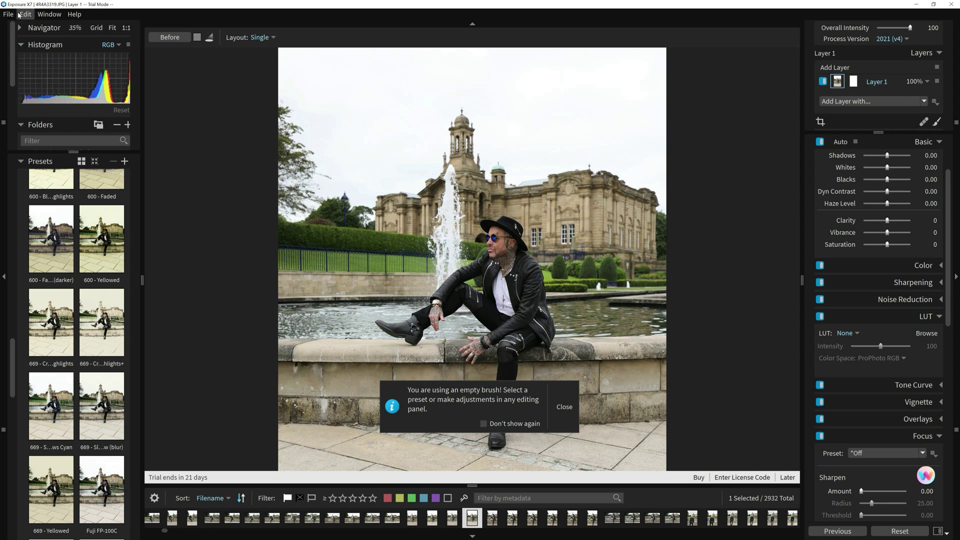
left_click(23, 14)
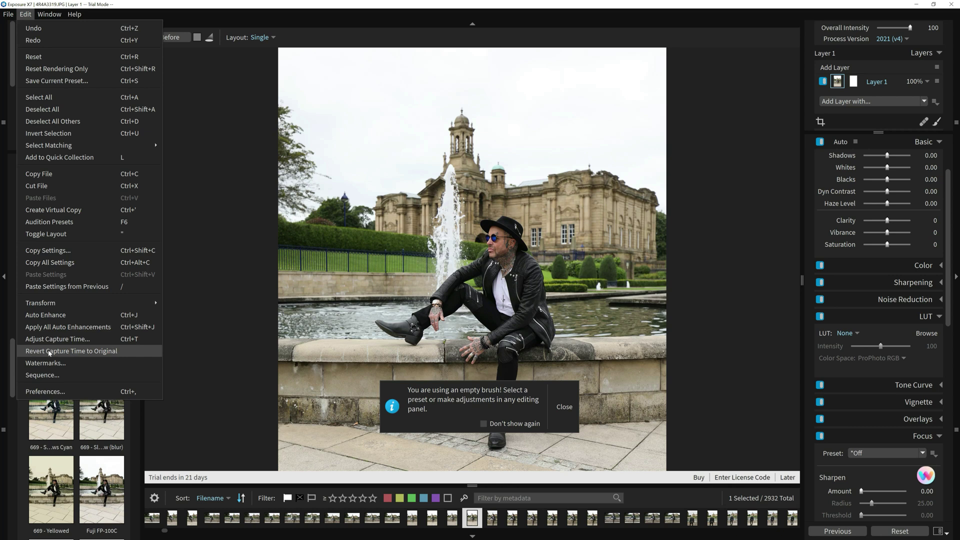
left_click(45, 391)
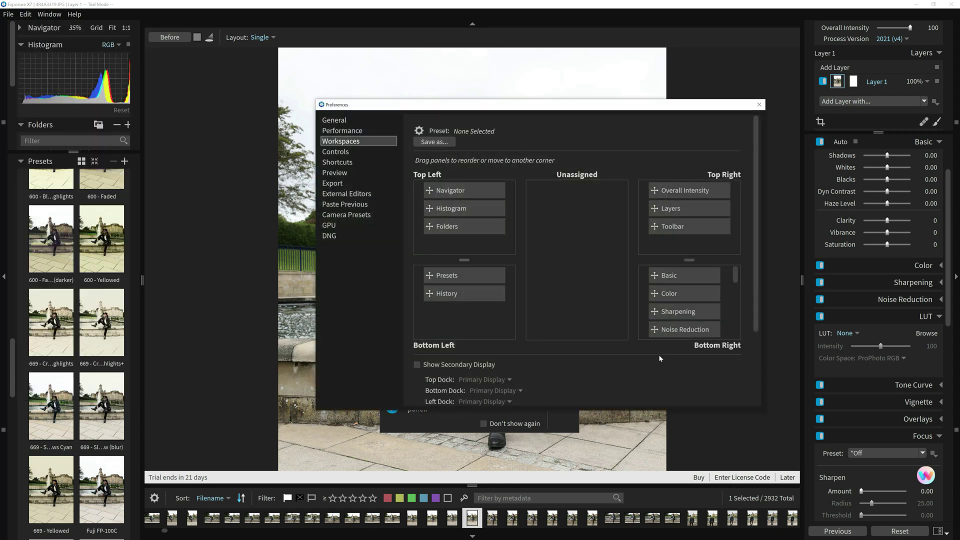
left_click(758, 108)
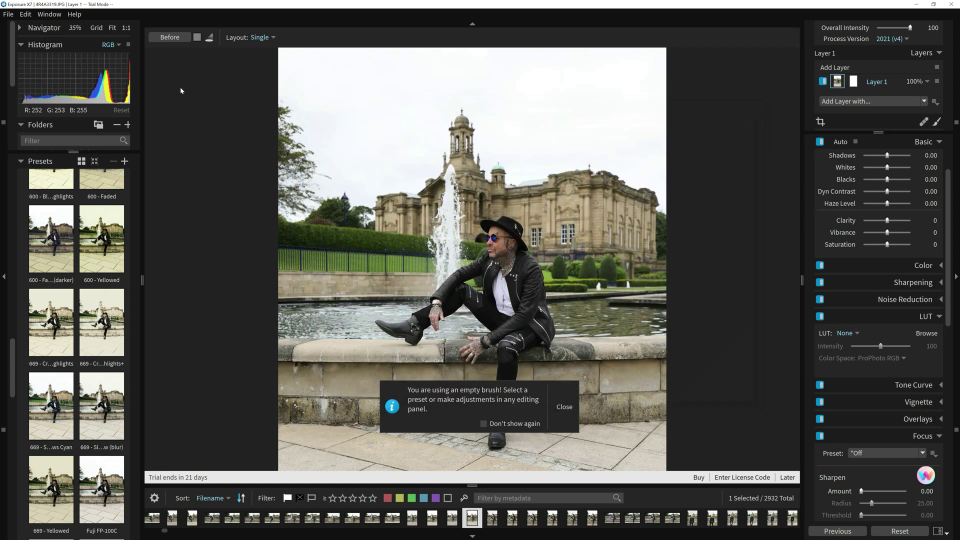
Open the keyboard shortcut preferences, check the shortcut assigned to Rotate Left, and close the preferences
left_click(29, 18)
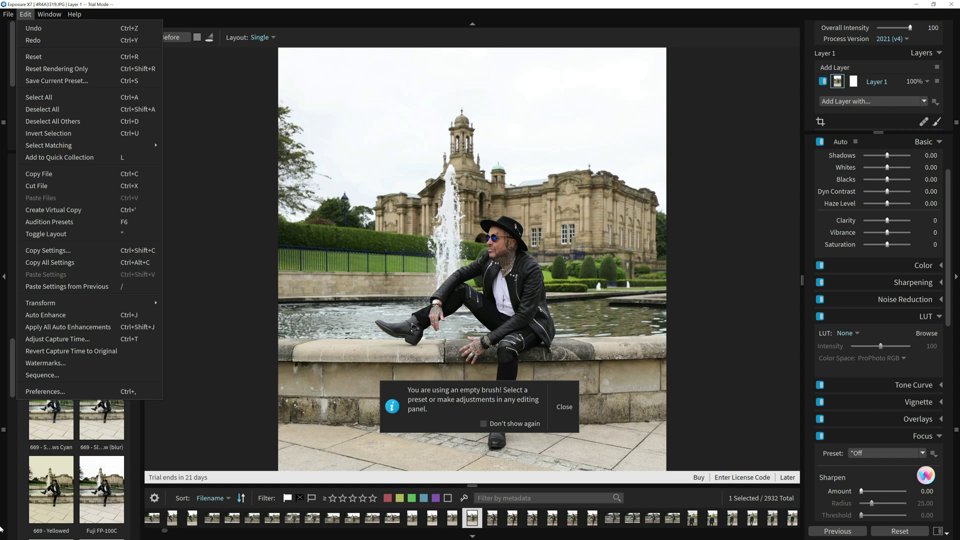
left_click(946, 536)
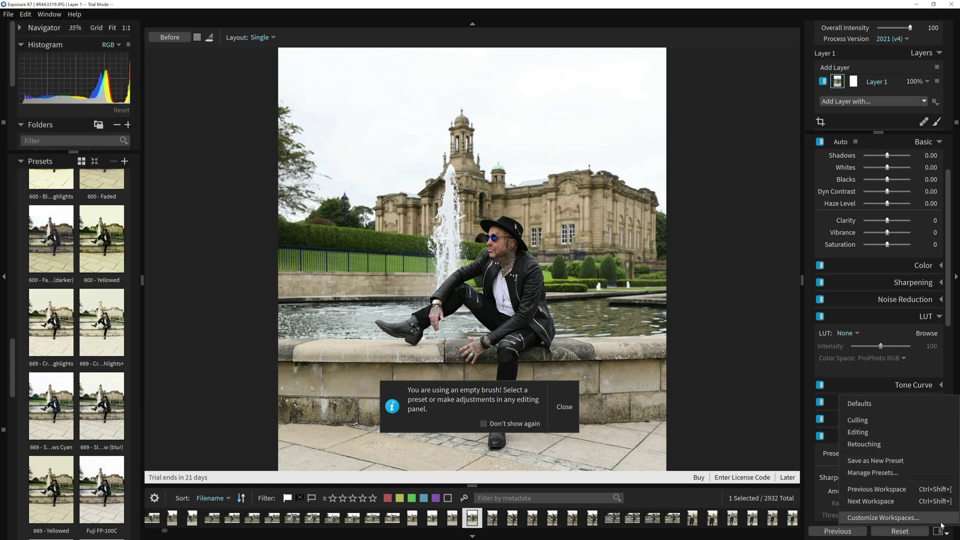
left_click(941, 521)
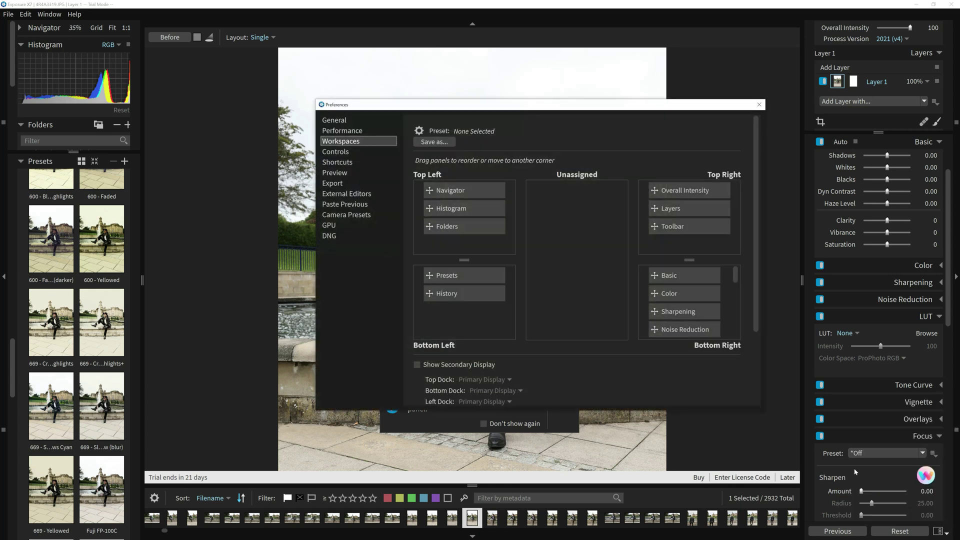
left_click(346, 164)
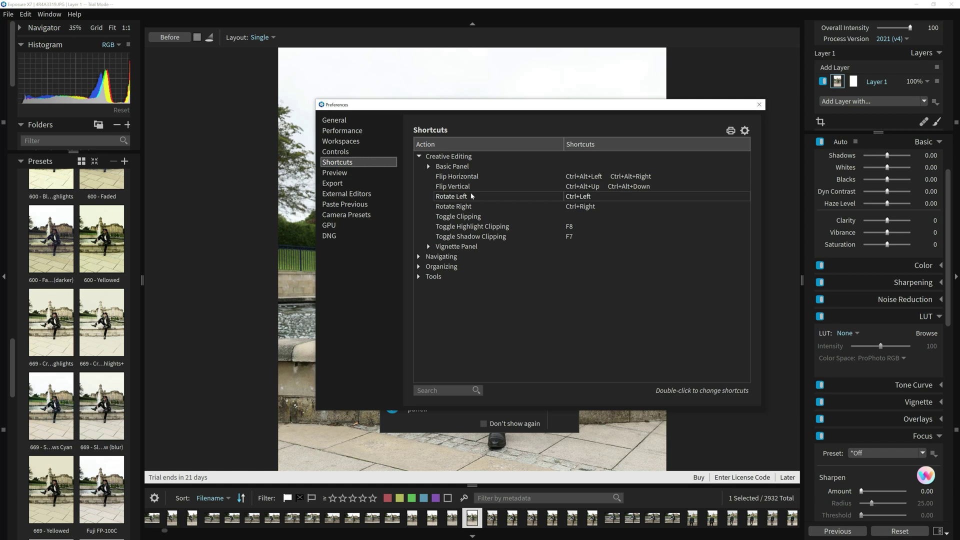
left_click(456, 198)
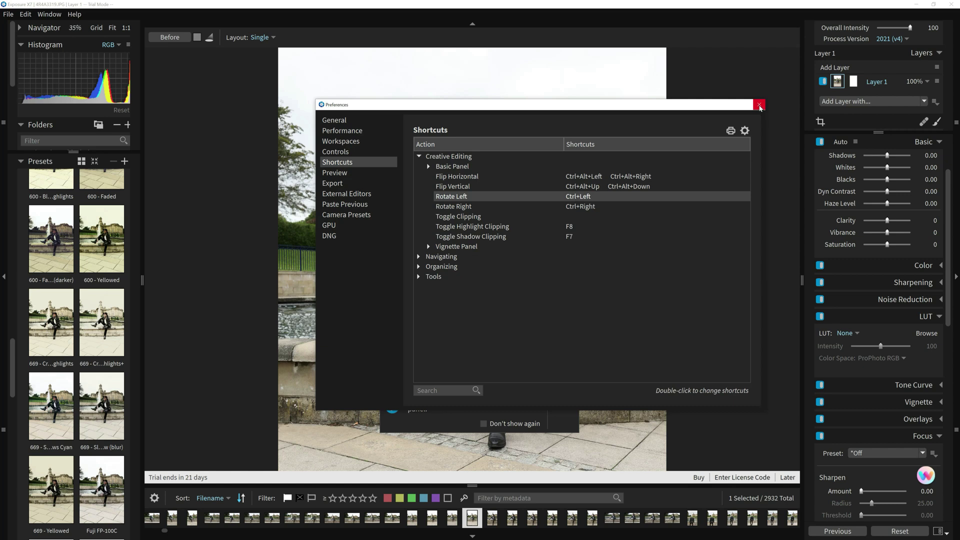
left_click(759, 104)
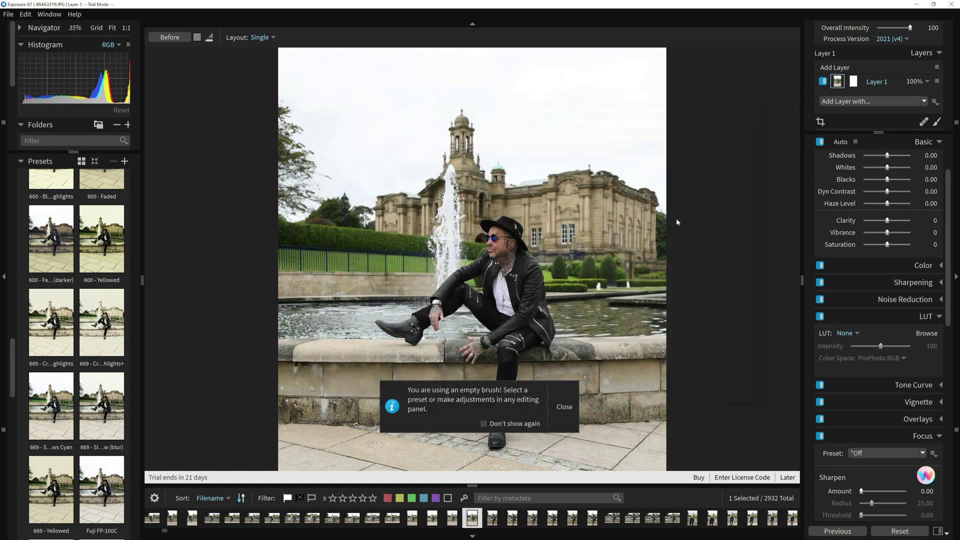
Rotate the photo in quarter turns through a full circle back to its upright orientation
key("ctrl+bracketleft")
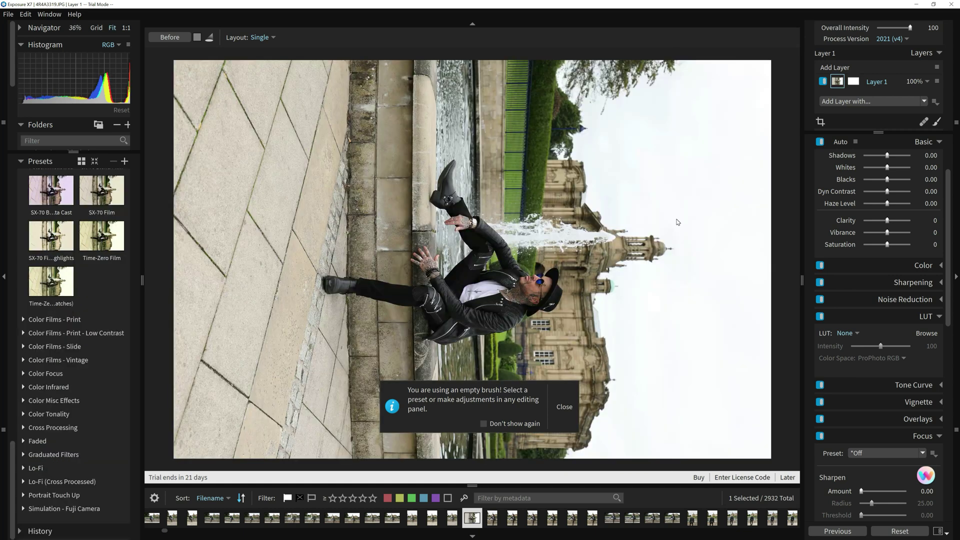
key("ctrl+bracketleft")
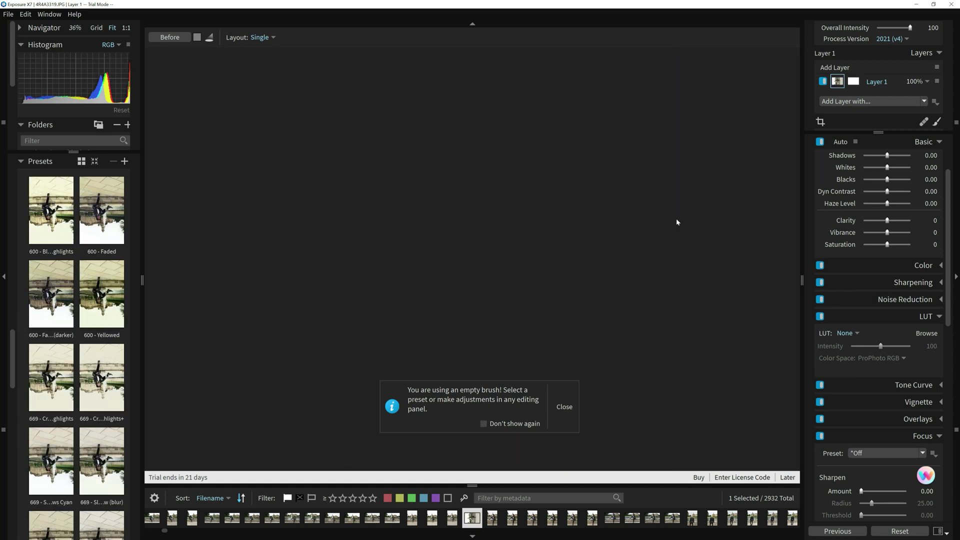
key("ctrl+bracketleft")
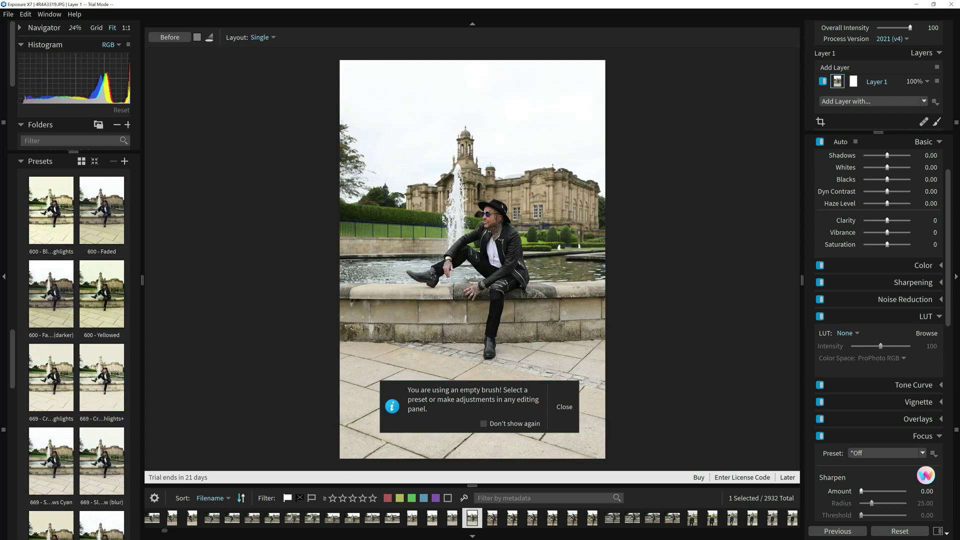
Add M as an extra keyboard shortcut for Rotate Left in the preferences and close them
left_click(946, 531)
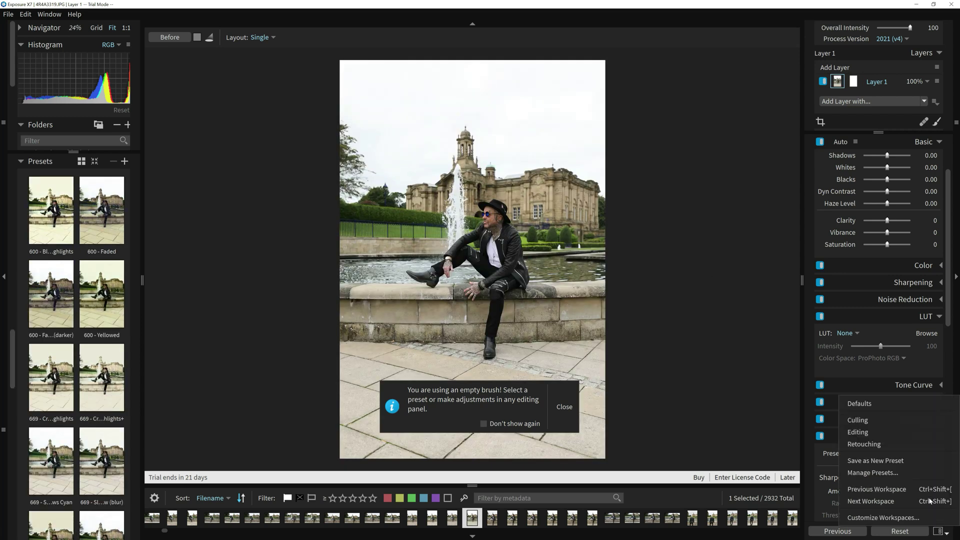
left_click(907, 517)
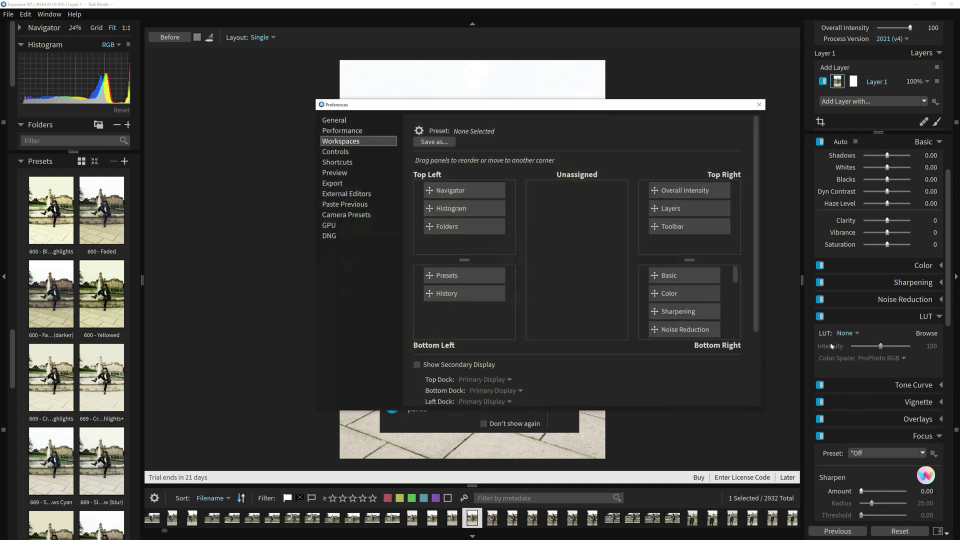
left_click(348, 163)
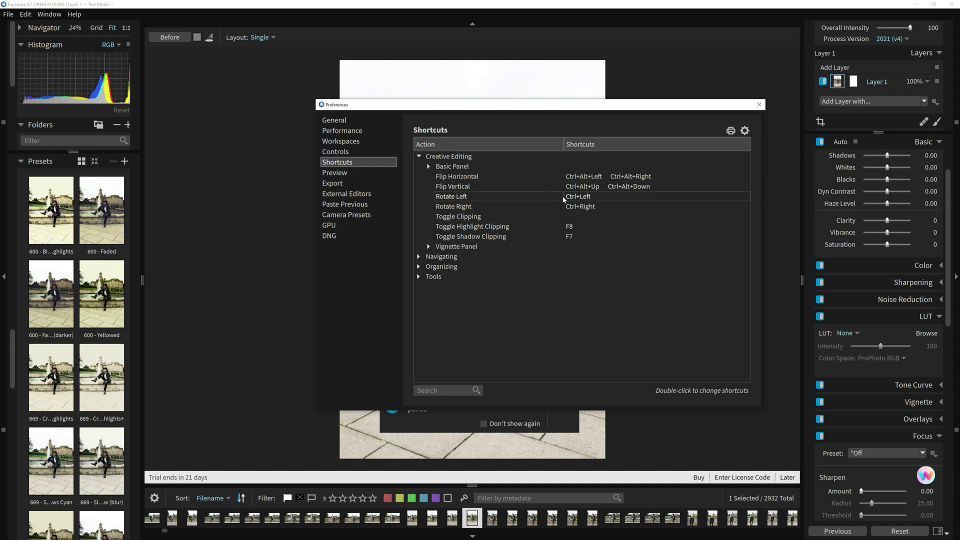
left_click(586, 200)
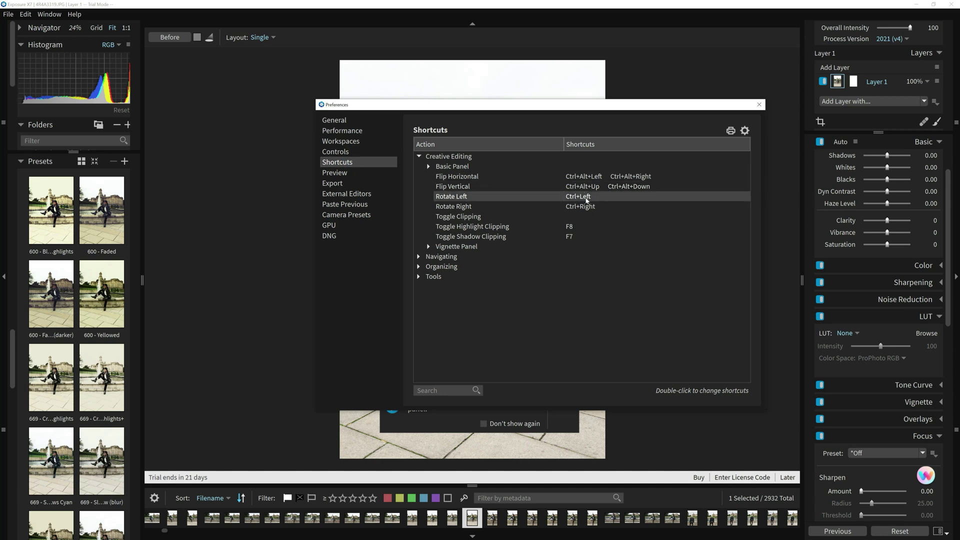
double_click(587, 200)
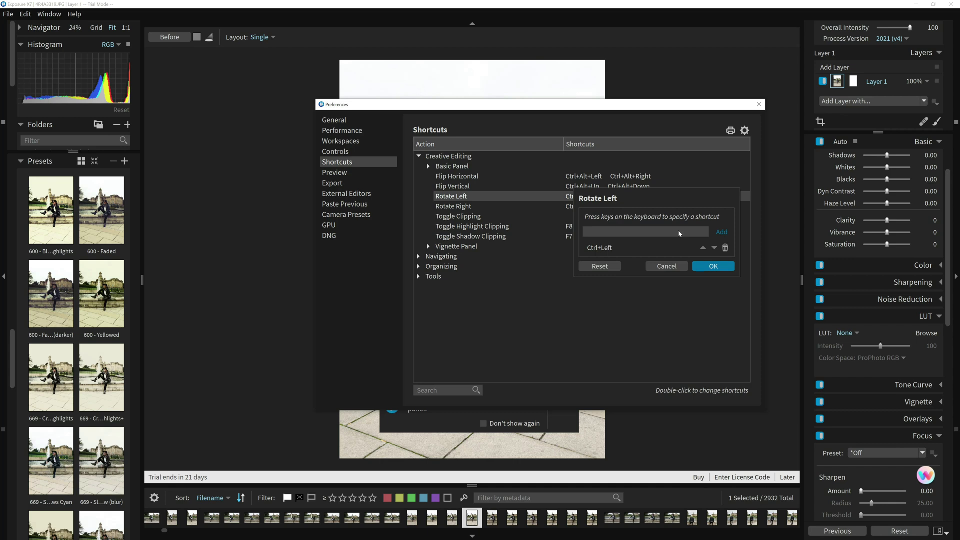
key("l")
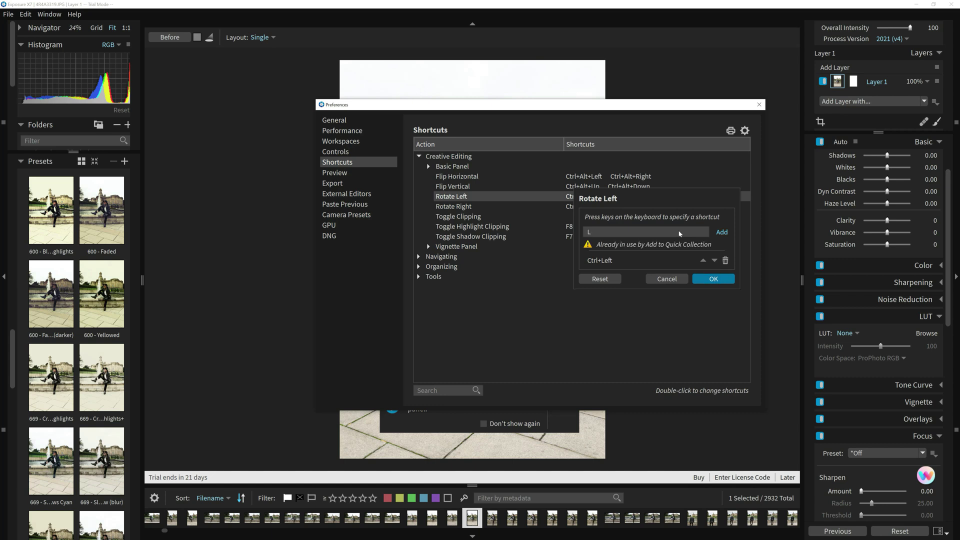
key("BackSpace")
key("z")
key("BackSpace")
key("m")
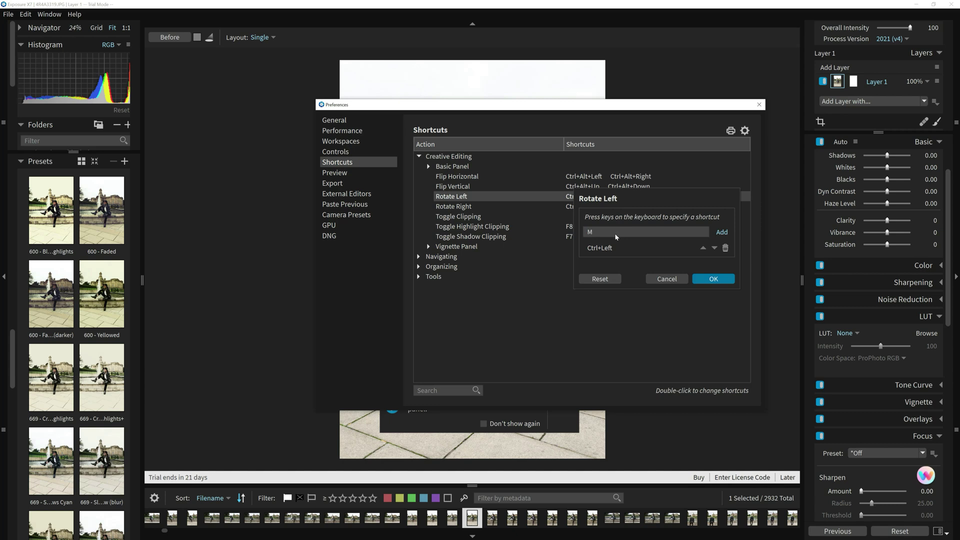
left_click(723, 233)
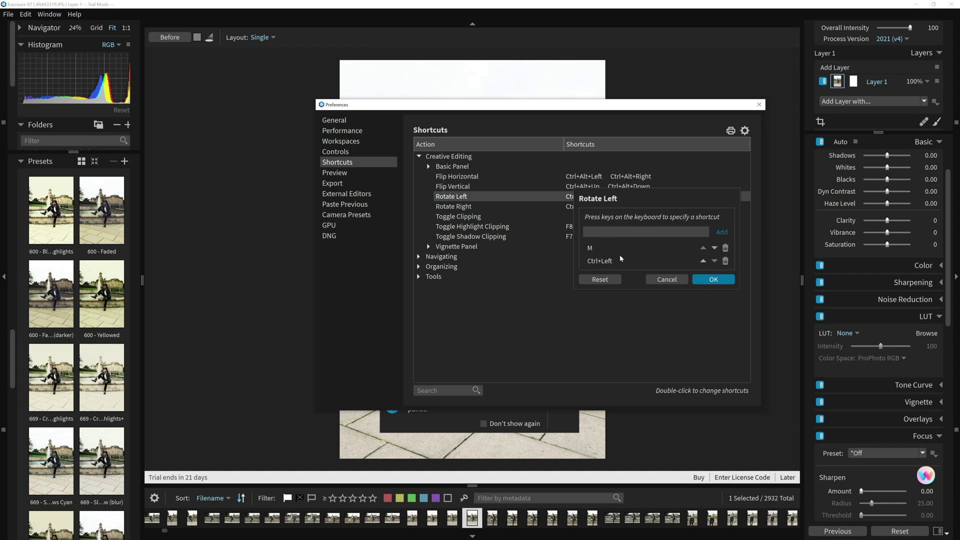
left_click(712, 280)
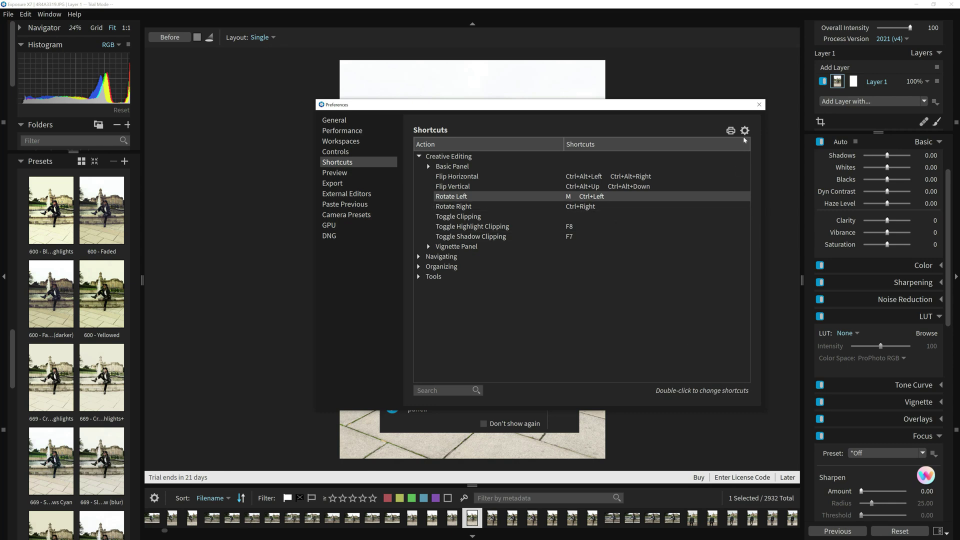
left_click(759, 104)
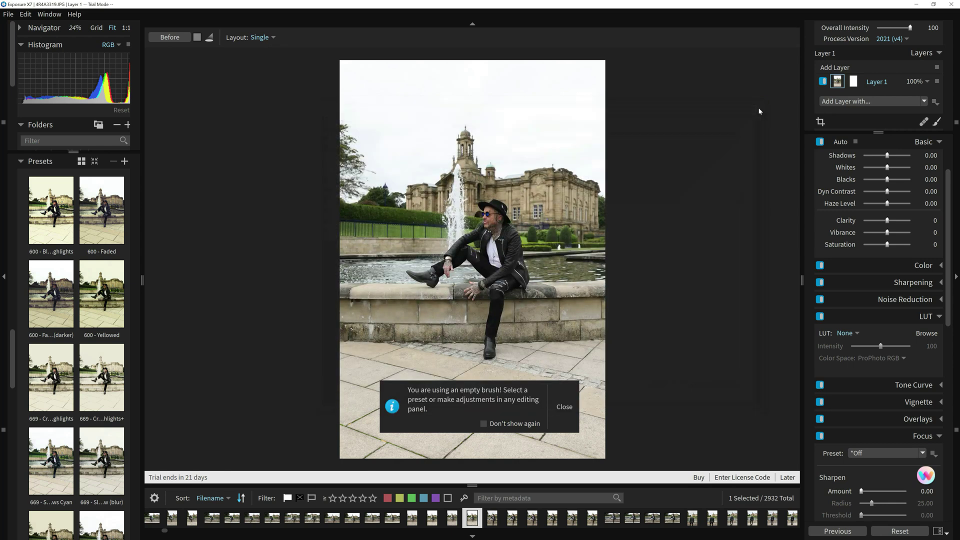
Try out the rotation shortcuts by turning the photo in quarter turns until it is upright again
key("ctrl+Right")
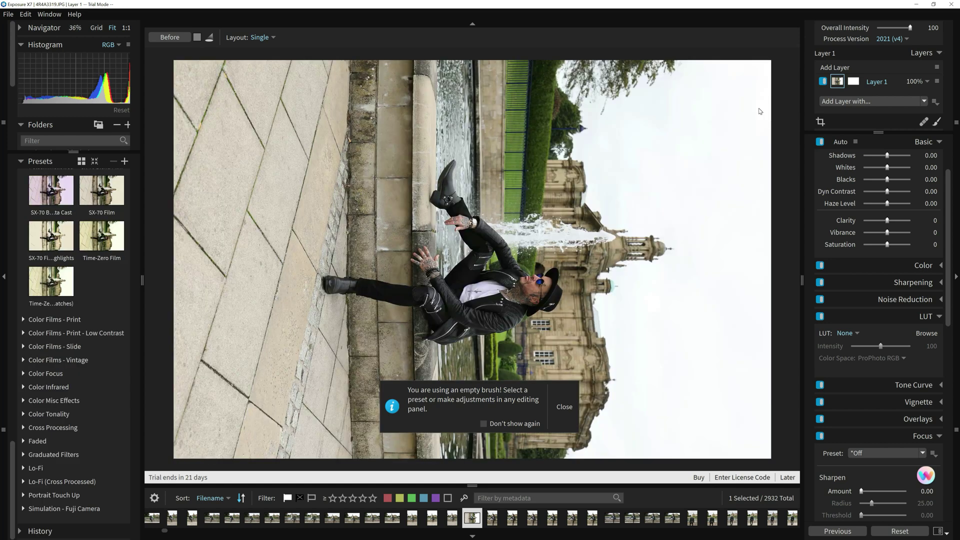
key("ctrl+Right")
key("ctrl+Right")
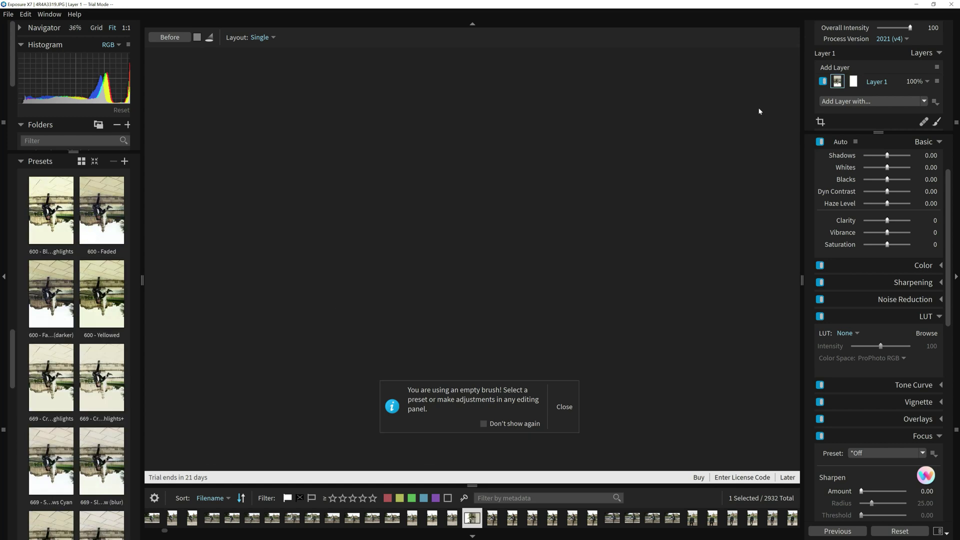
key("ctrl+Right")
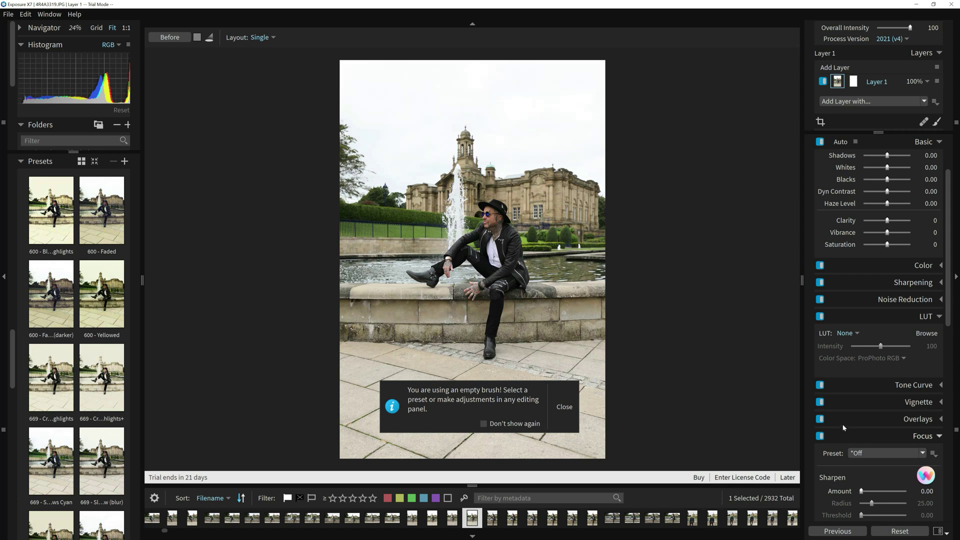
Check the shortcuts listed for Rotate Left and Rotate Right in the preferences and close them
left_click(938, 531)
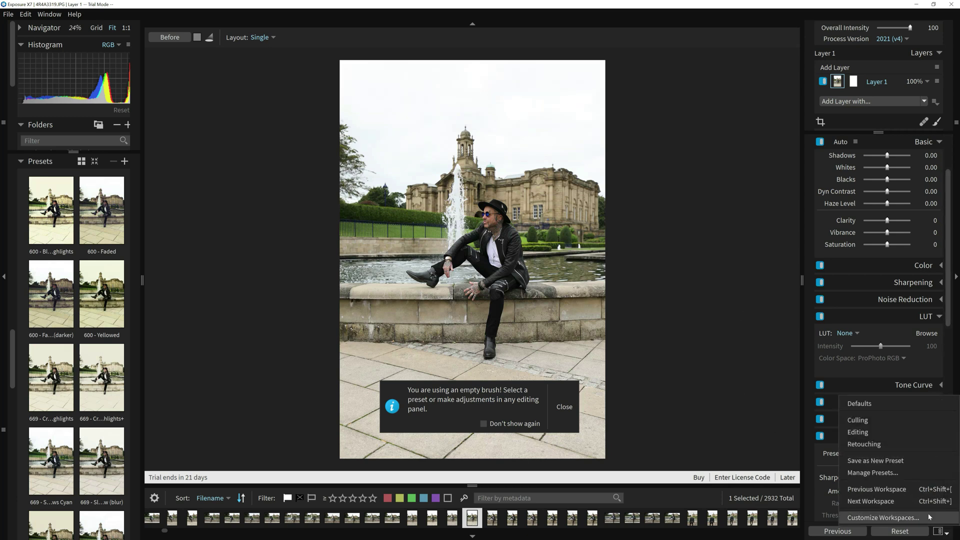
left_click(916, 513)
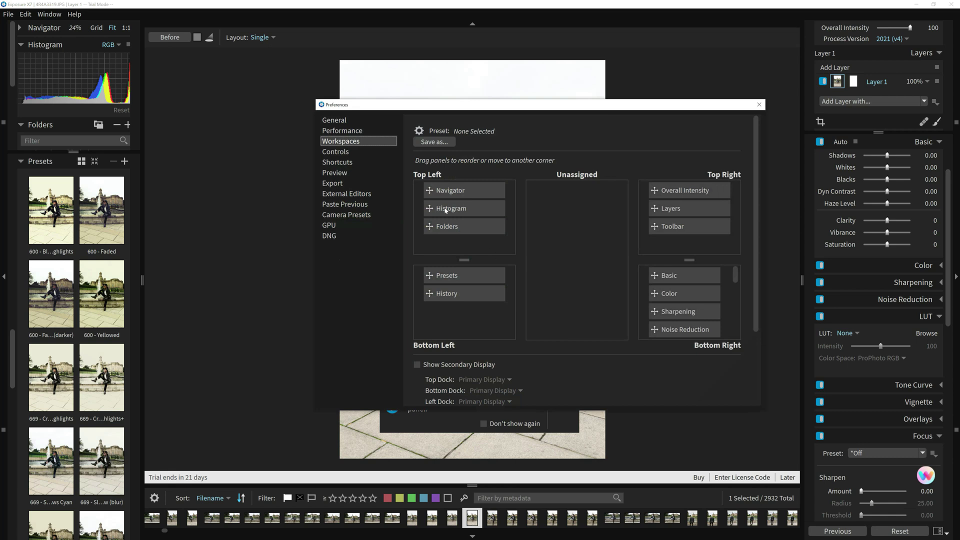
left_click(349, 163)
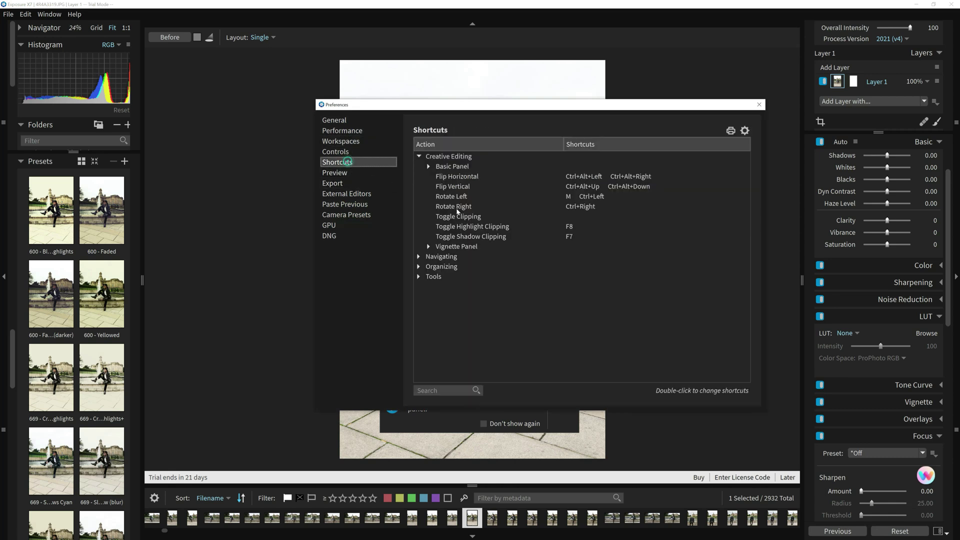
left_click(759, 104)
Rotate the photo repeatedly by shortcut, ending in its upright orientation
key("ctrl+bracketleft")
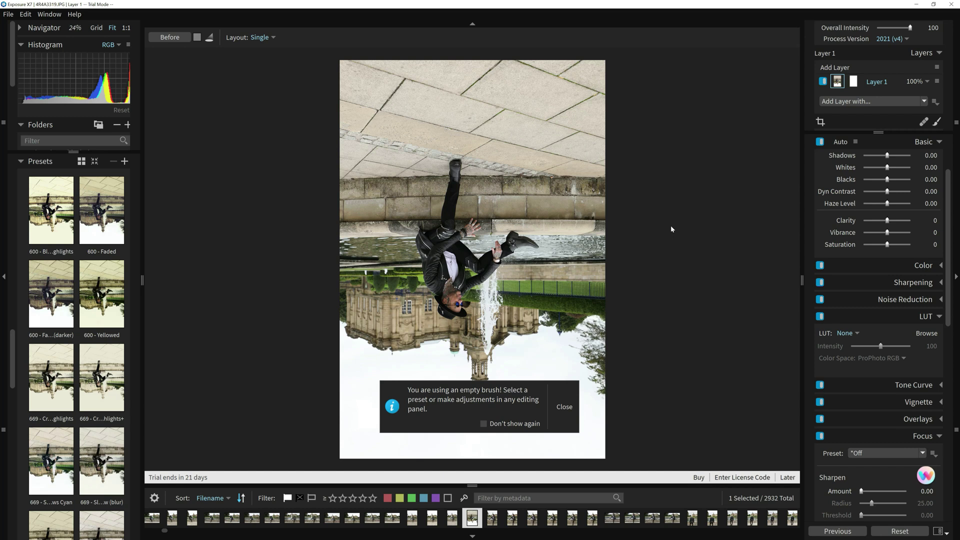
key("ctrl+bracketleft")
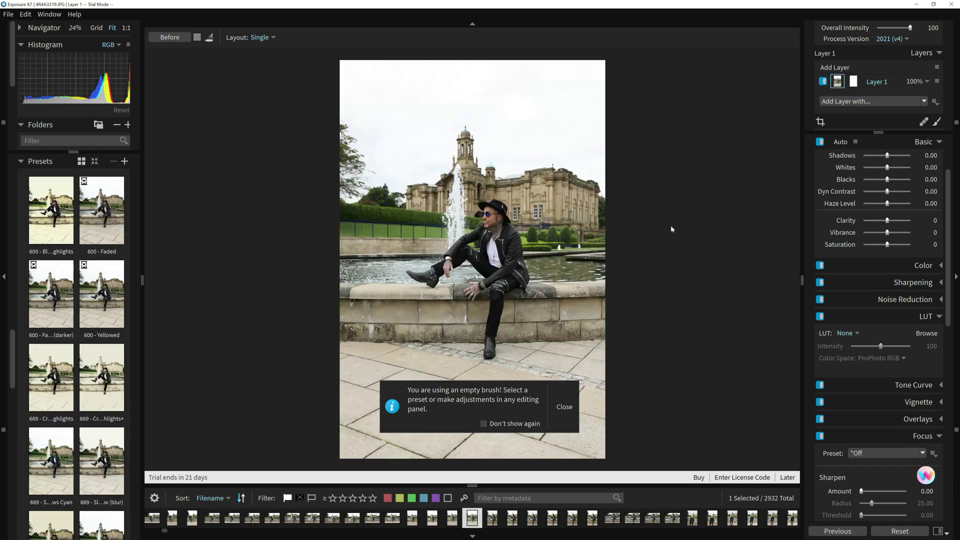
key("ctrl+bracketleft")
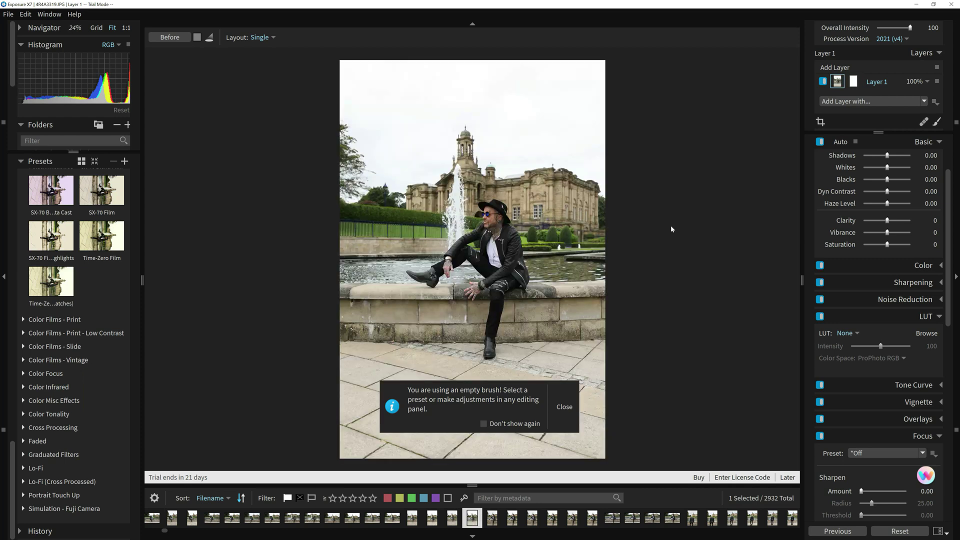
Remove the M shortcut from Rotate Left in the shortcut preferences and close them
left_click(946, 533)
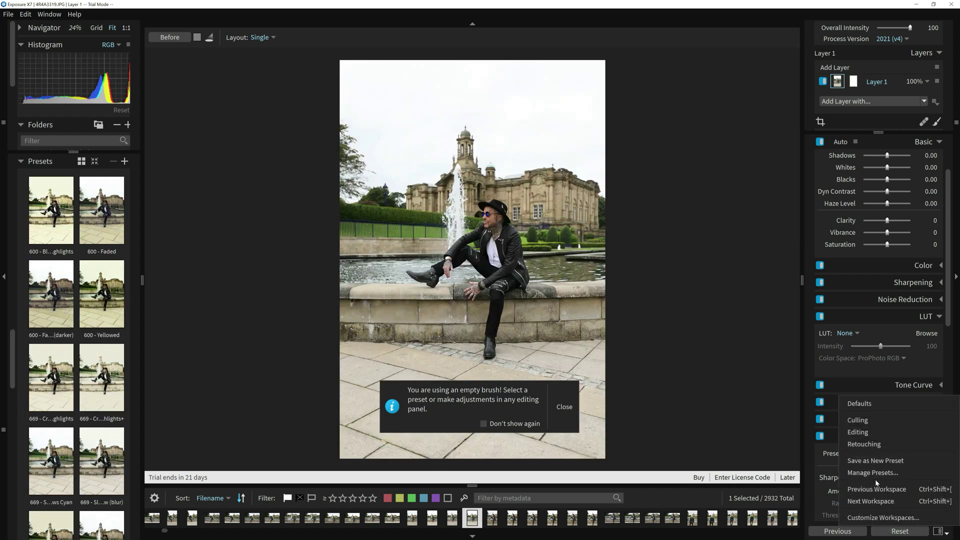
left_click(882, 517)
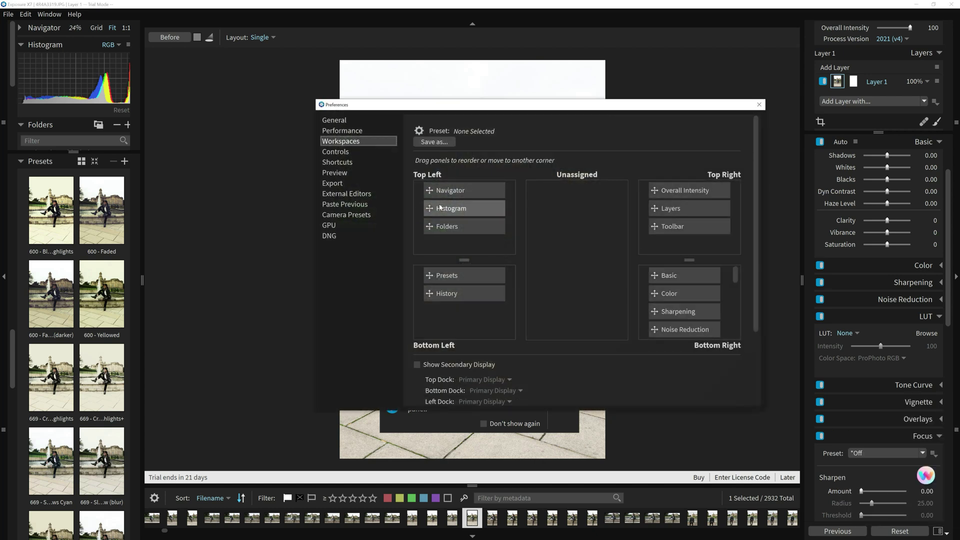
left_click(340, 162)
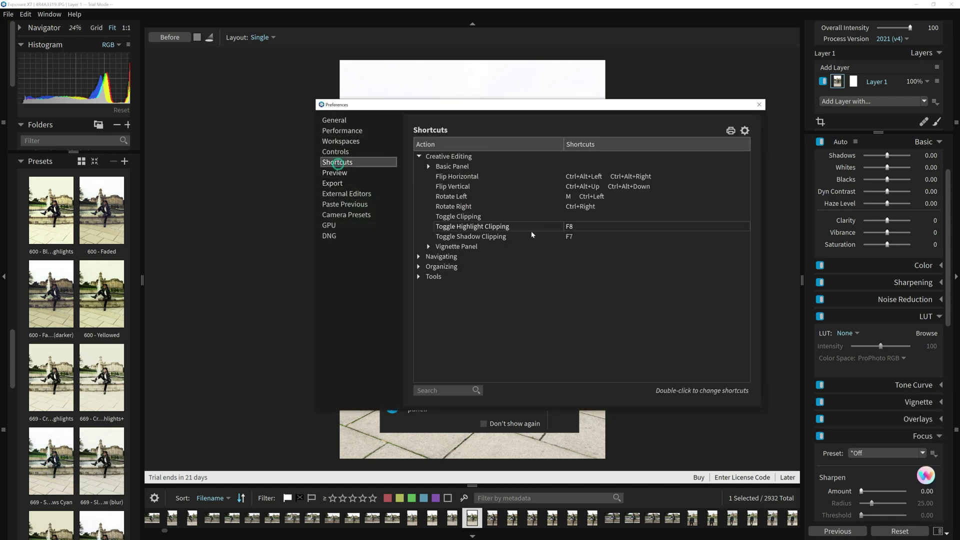
double_click(578, 198)
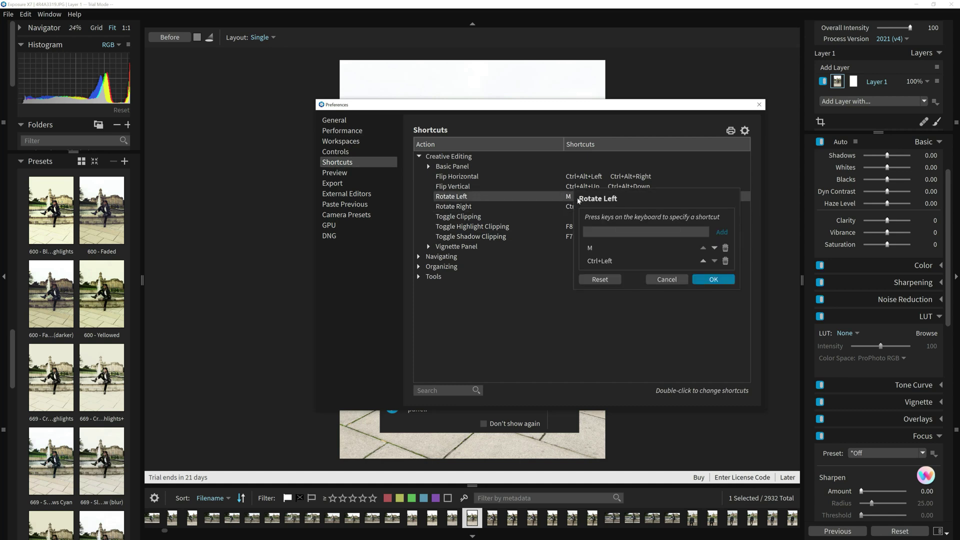
left_click(725, 247)
left_click(713, 279)
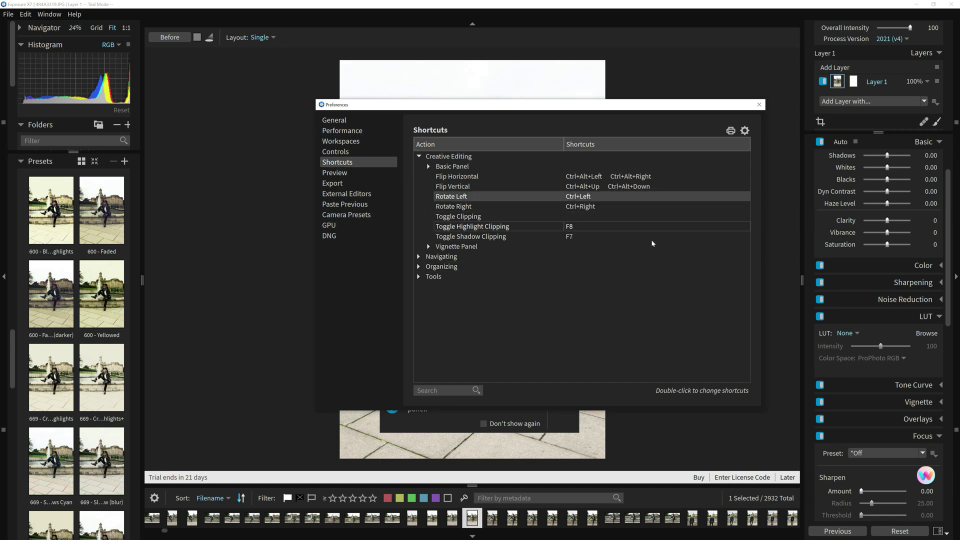
left_click(759, 104)
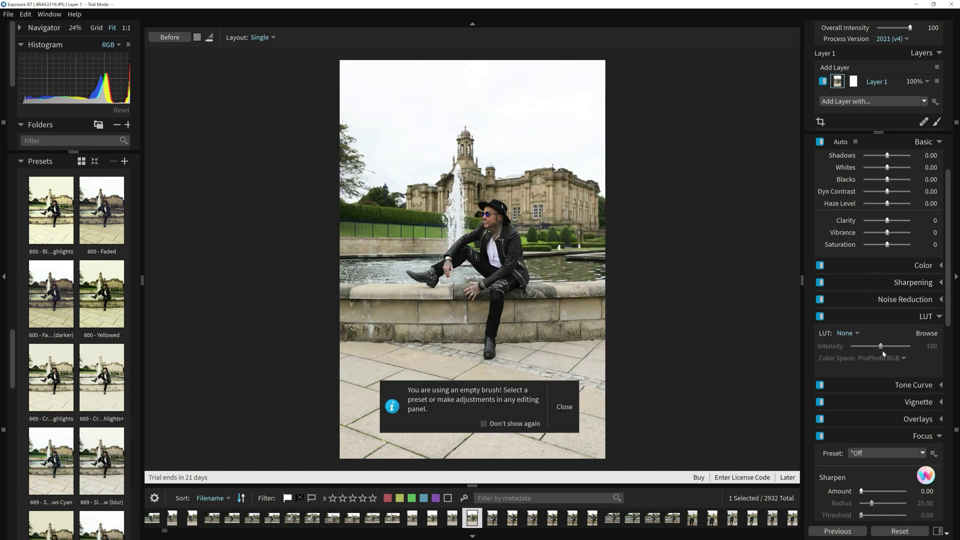
Review the Culling, Editing and Retouching workspace presets in the preset manager and close it
left_click(938, 531)
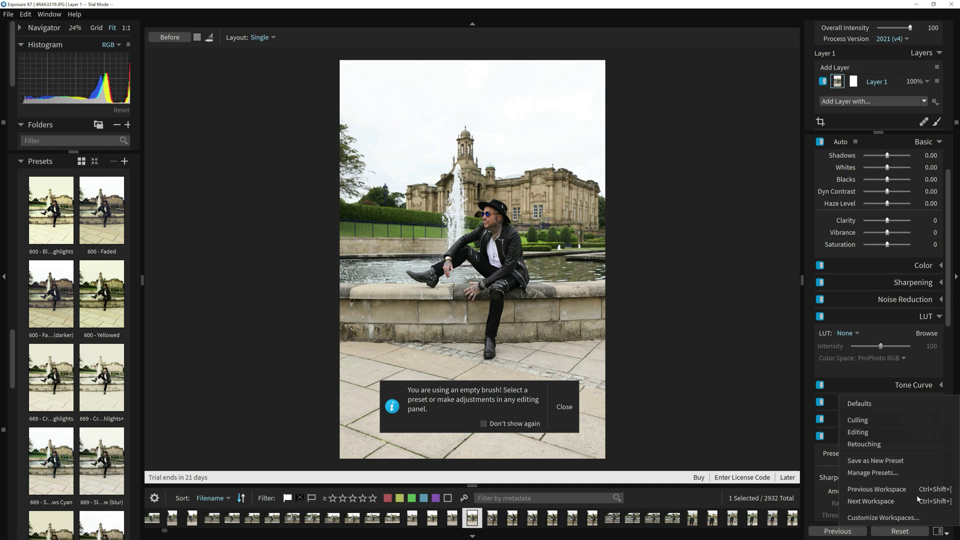
left_click(907, 474)
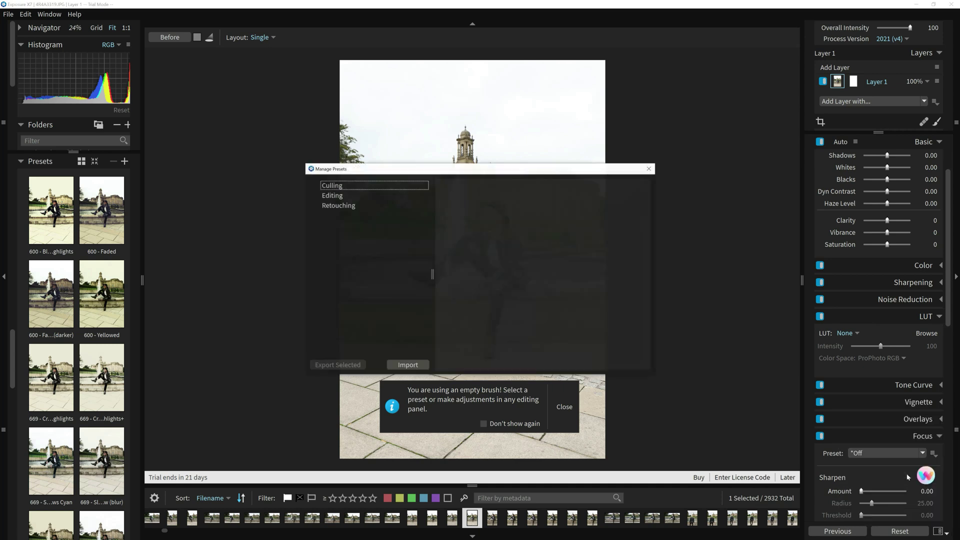
left_click(349, 197)
left_click(349, 217)
left_click(348, 207)
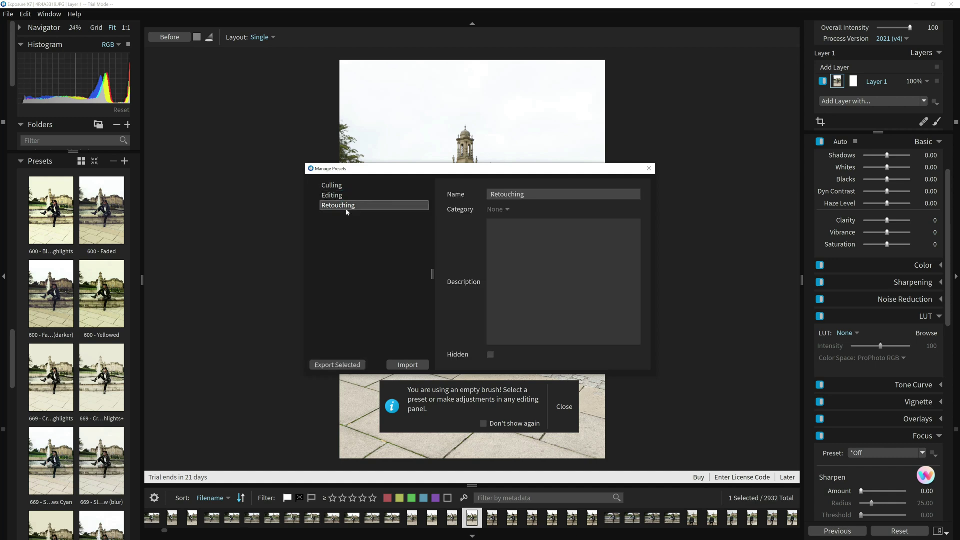
left_click(347, 196)
left_click(351, 188)
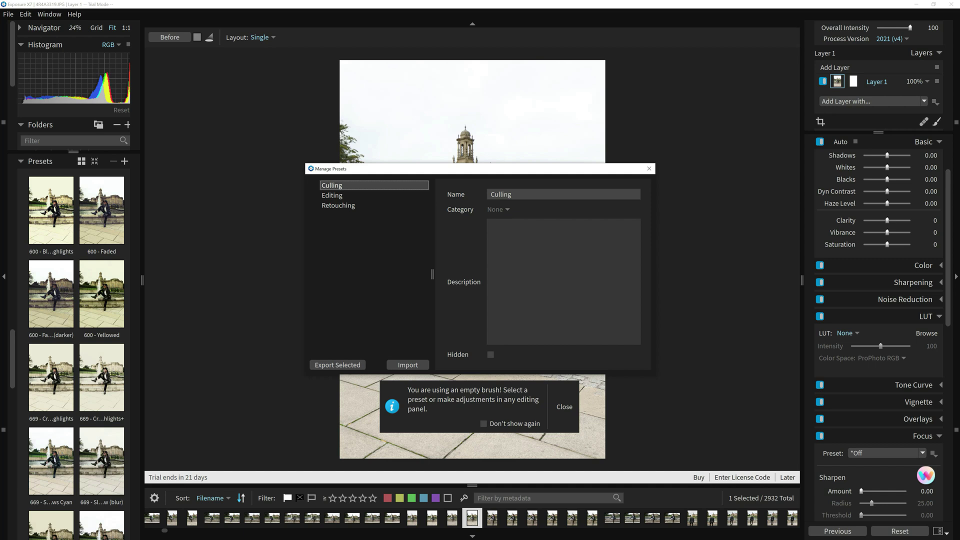
left_click(649, 168)
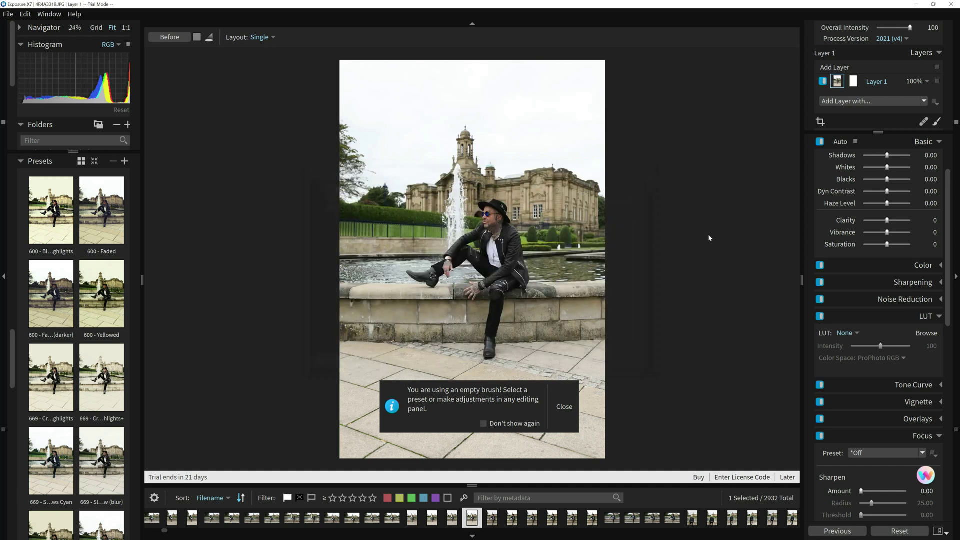
Collapse the LUT settings and expand Tone Curve to examine its tone and split toning controls
left_click(941, 316)
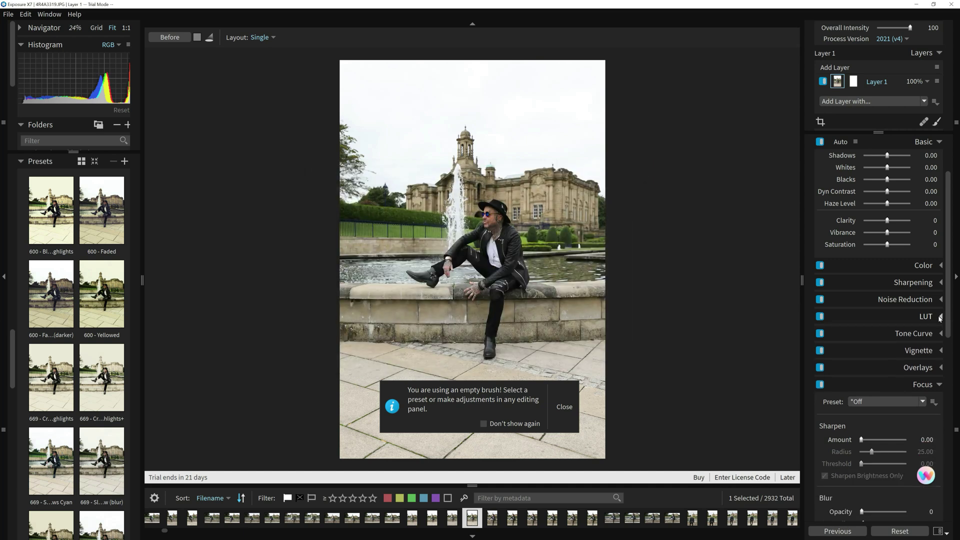
left_click(941, 333)
scroll(940, 335, "down", 3)
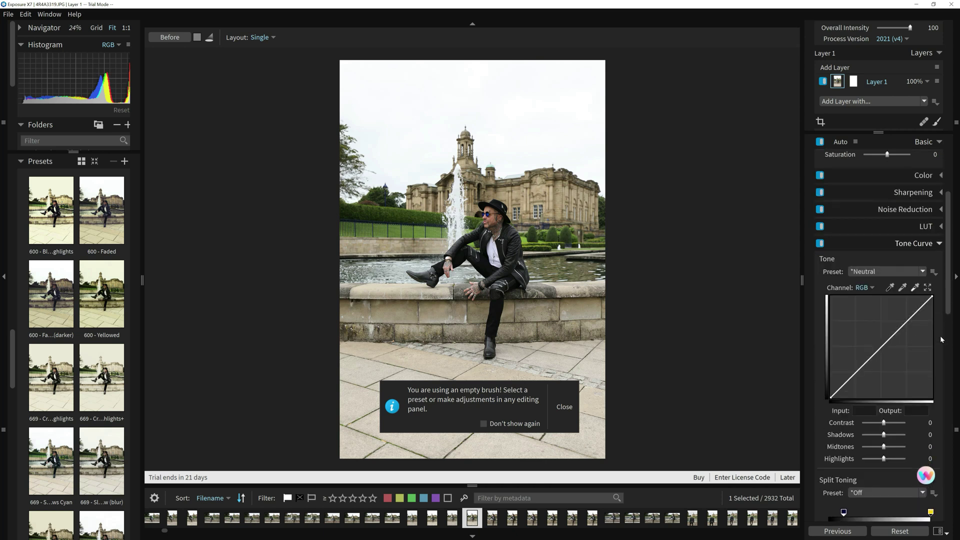
scroll(940, 345, "down", 1)
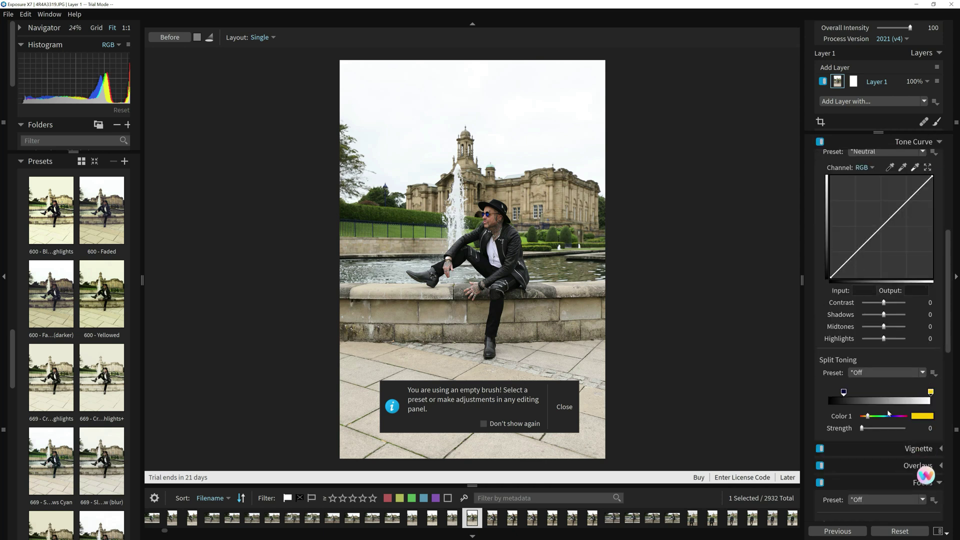
left_click(844, 394)
scroll(950, 313, "up", 5)
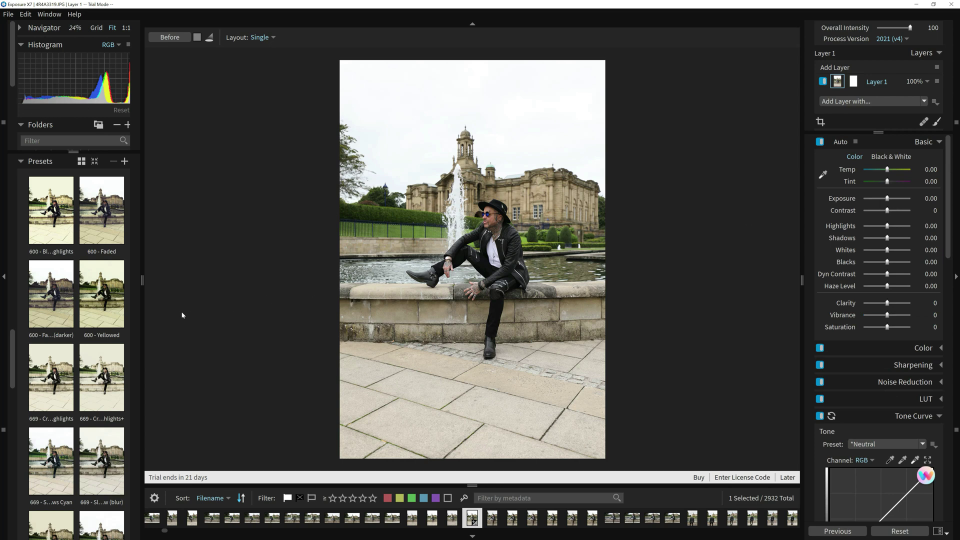
Apply the 600 - Faded (darker) preset and set Contrast to -46, Highlights to 39.33, Shadows to 12.36 and Whites to 19.10
left_click(36, 307)
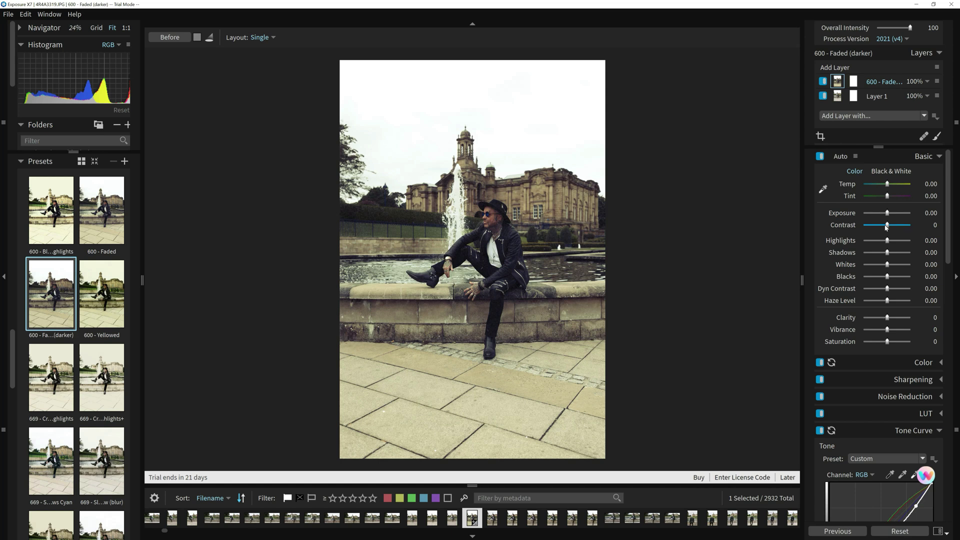
key("s")
mouse_move(887, 227)
left_mouse_down()
mouse_move(875, 226)
mouse_move(895, 227)
mouse_move(877, 225)
mouse_move(876, 243)
mouse_move(896, 242)
left_mouse_up()
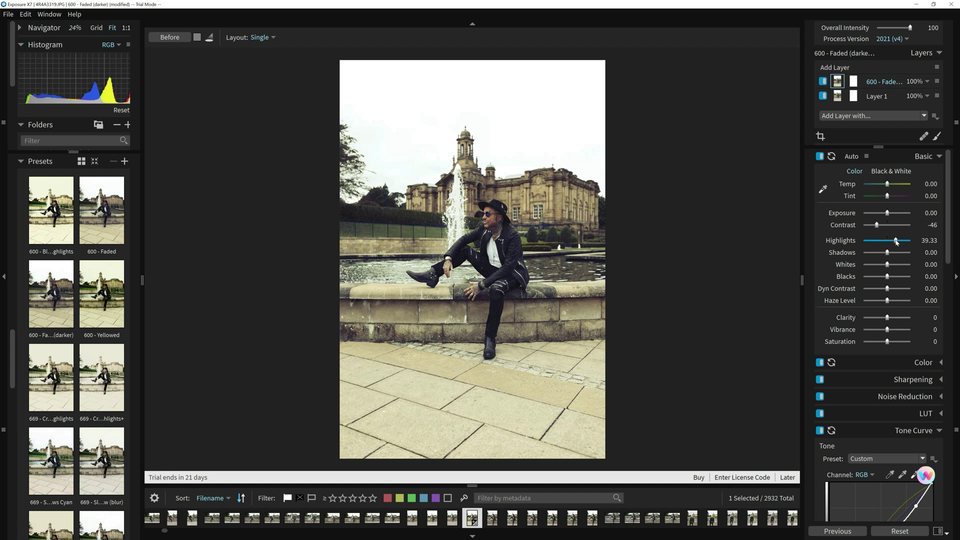
left_click(876, 252)
left_click(890, 257)
left_click(869, 266)
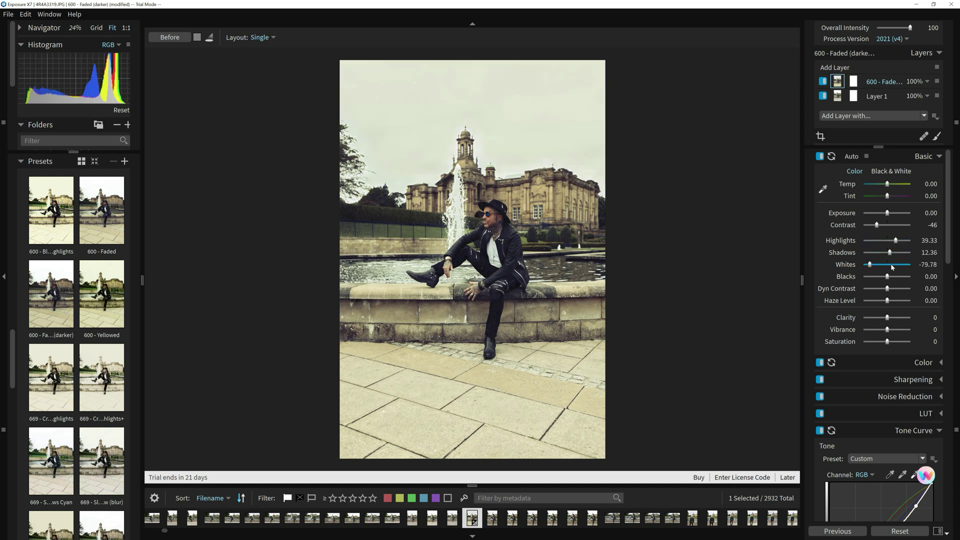
left_click(893, 266)
Adjust the black point at the shadow end of the RGB tone curve
scroll(895, 290, "down", 3)
scroll(902, 311, "down", 2)
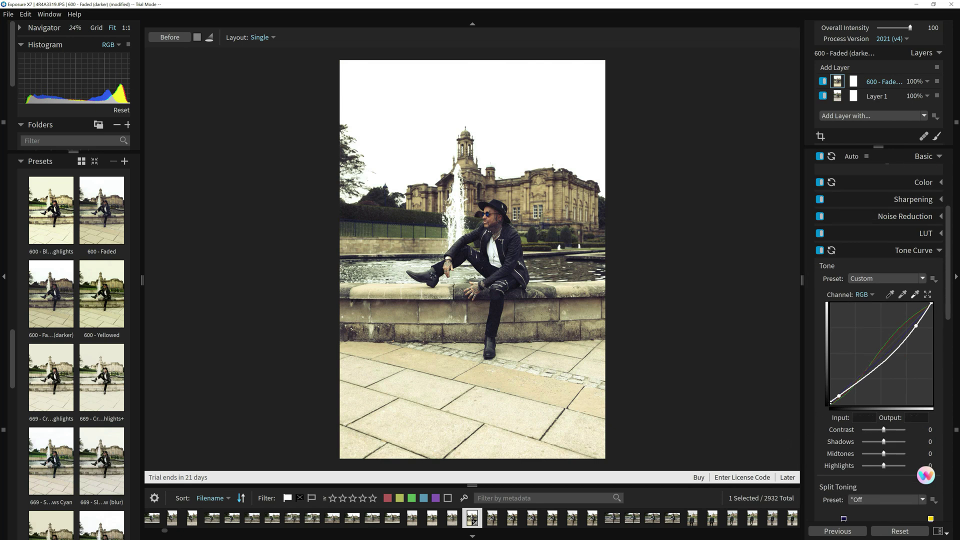
left_click_drag(830, 402, 831, 403)
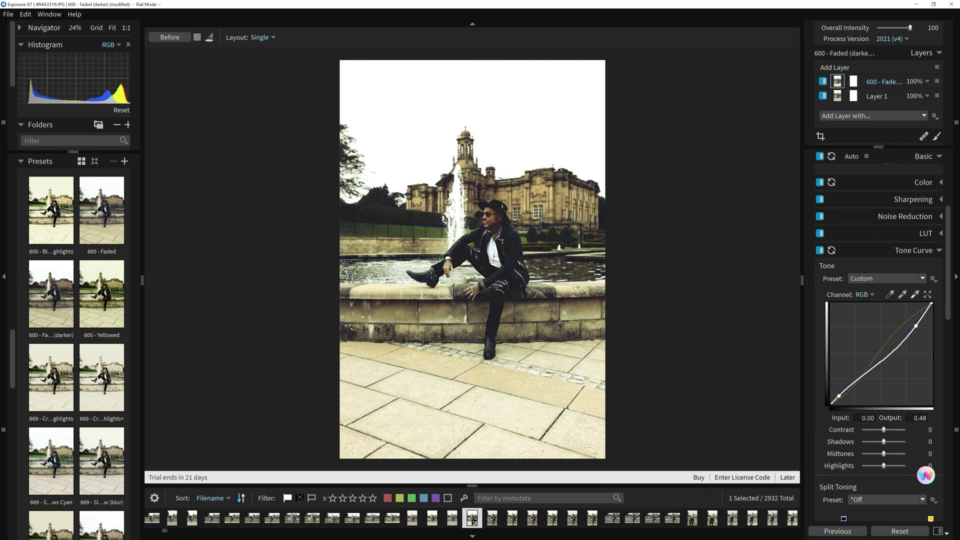
scroll(849, 327, "up", 3)
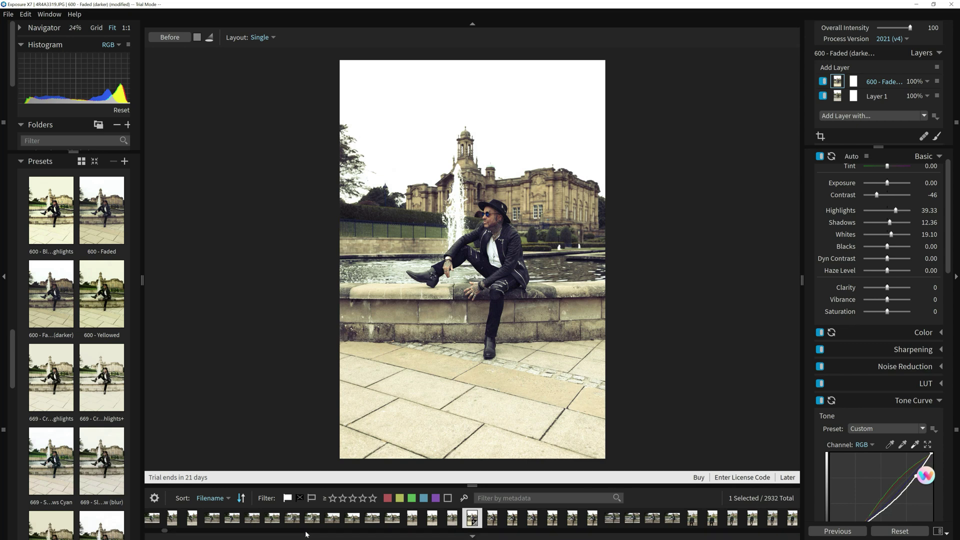
Switch from Exposure X7 to Photoshop and open the recent photo 4R4A9163.JPG
left_click(951, 4)
mouse_move(300, 535)
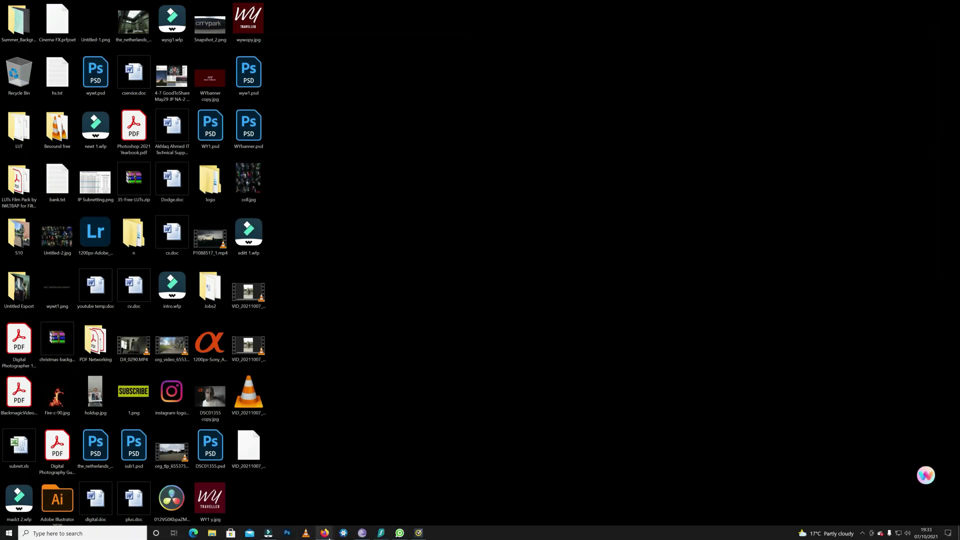
left_click(290, 534)
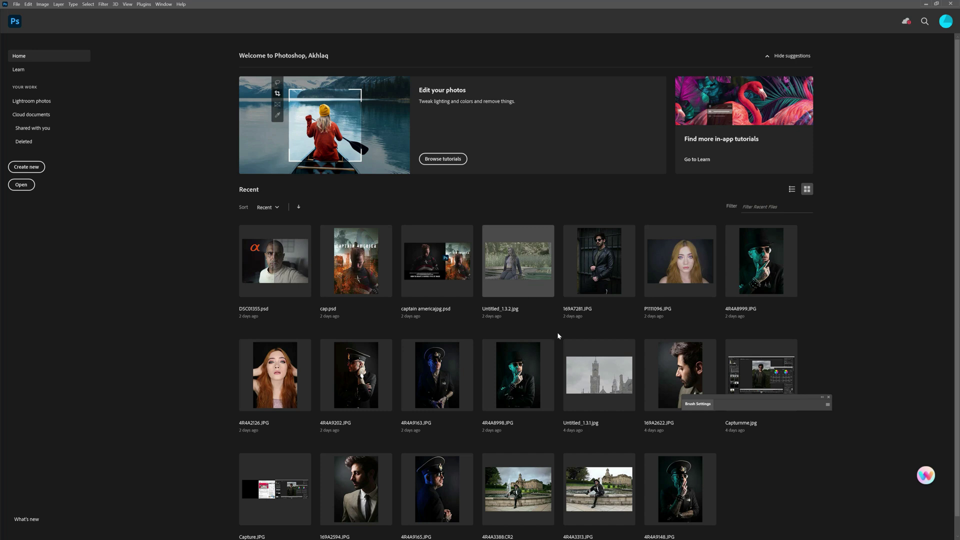
left_click(447, 379)
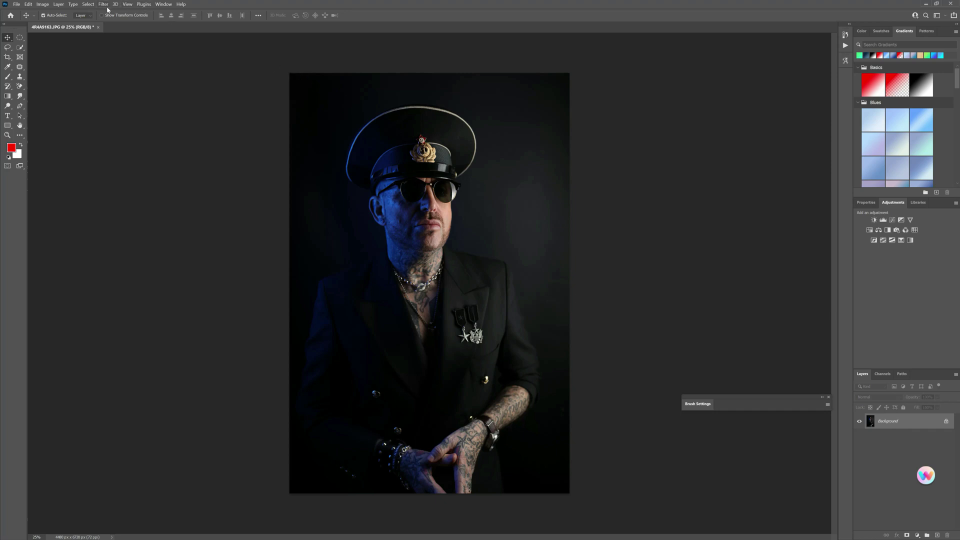
Run the Exposure X7 filter from Photoshop on the open portrait
left_click(104, 5)
mouse_move(140, 169)
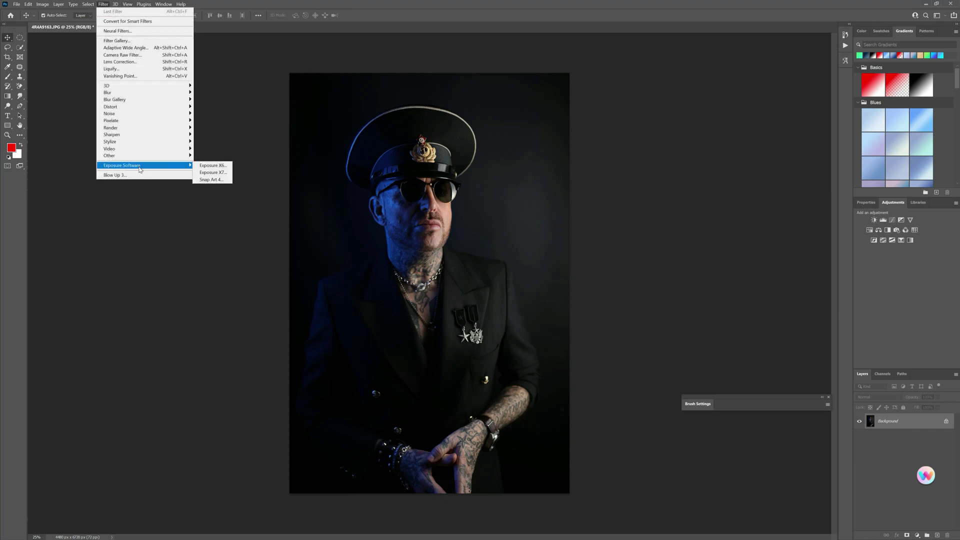
left_click(211, 173)
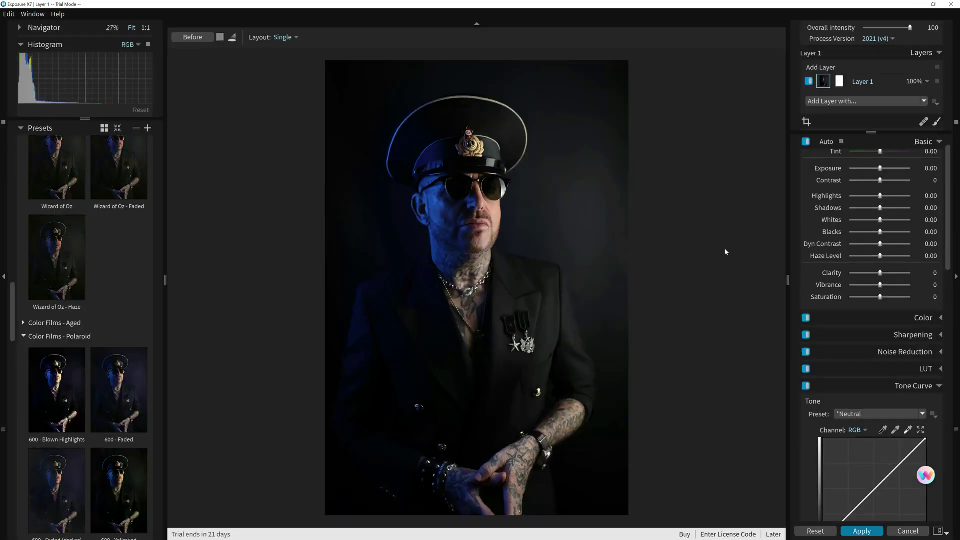
Try Polaroid presets including 600 - Faded and 669 - Yellowed on the portrait and undo them
left_click(113, 500)
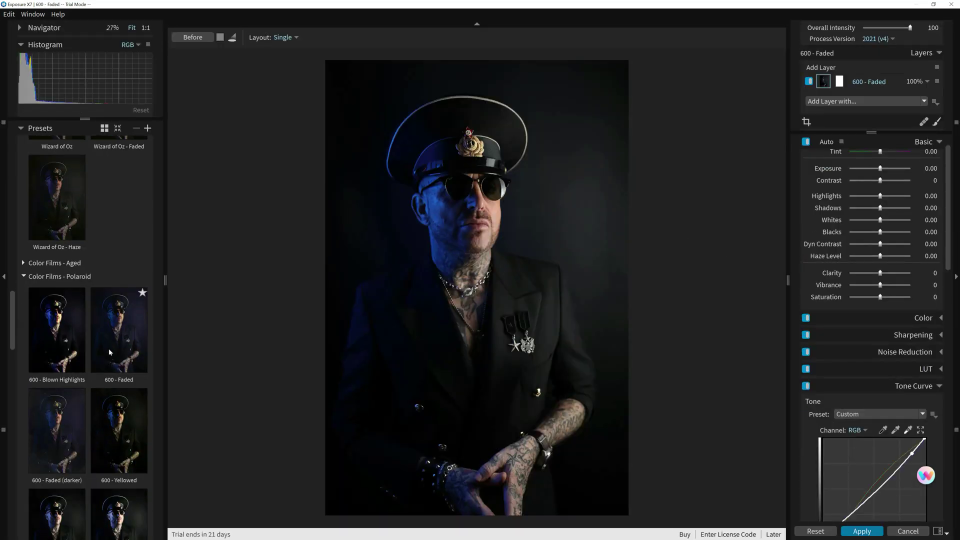
scroll(111, 327, "down", 3)
scroll(110, 323, "down", 5)
left_click(56, 295)
left_click(67, 383)
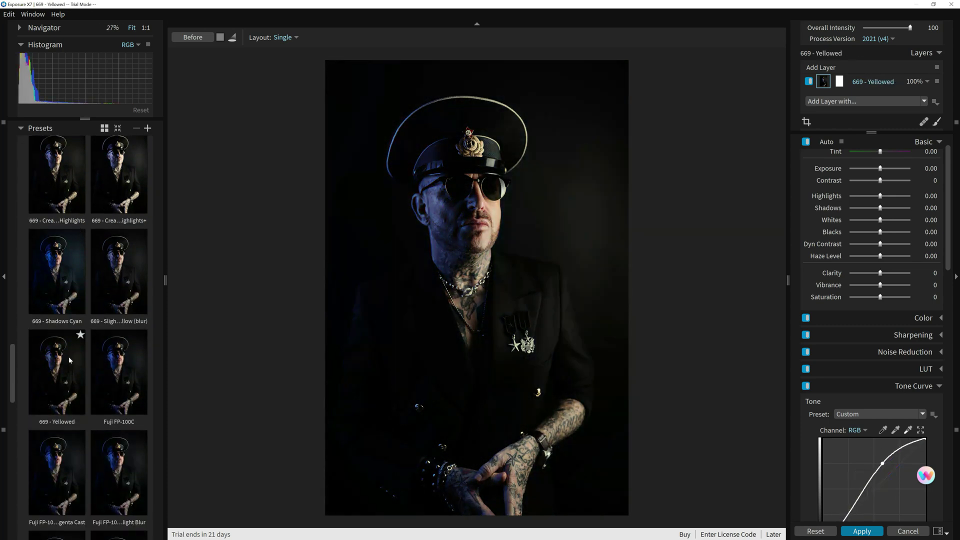
scroll(68, 356, "down", 8)
key("ctrl+z")
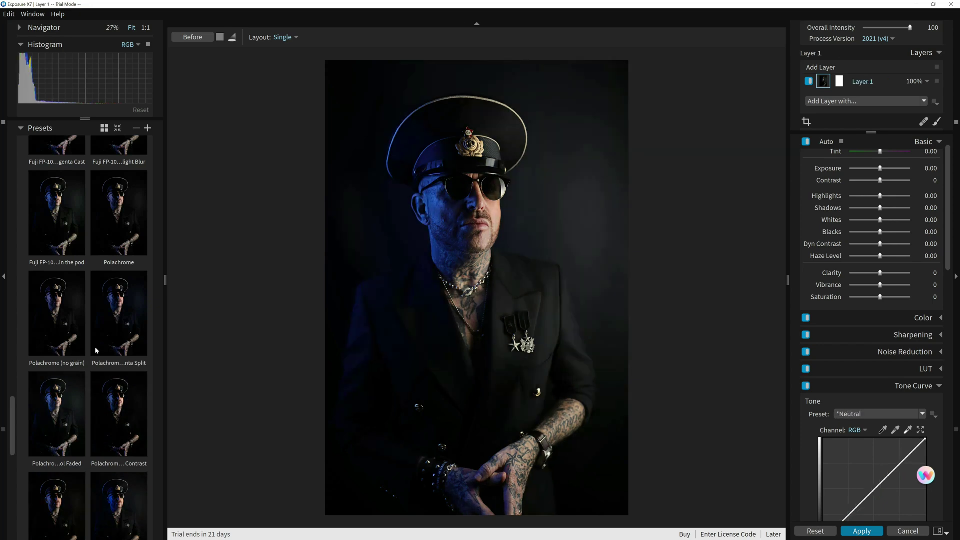
Try the 669 - Creamy Blown Highlights preset on the portrait and undo it
scroll(58, 291, "up", 7)
scroll(57, 292, "down", 3)
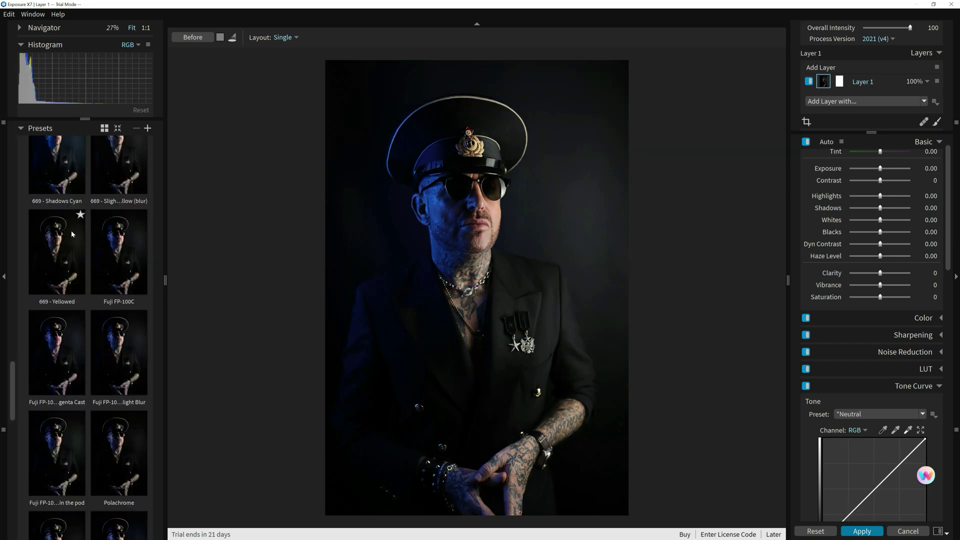
left_click(55, 185)
scroll(73, 211, "up", 10)
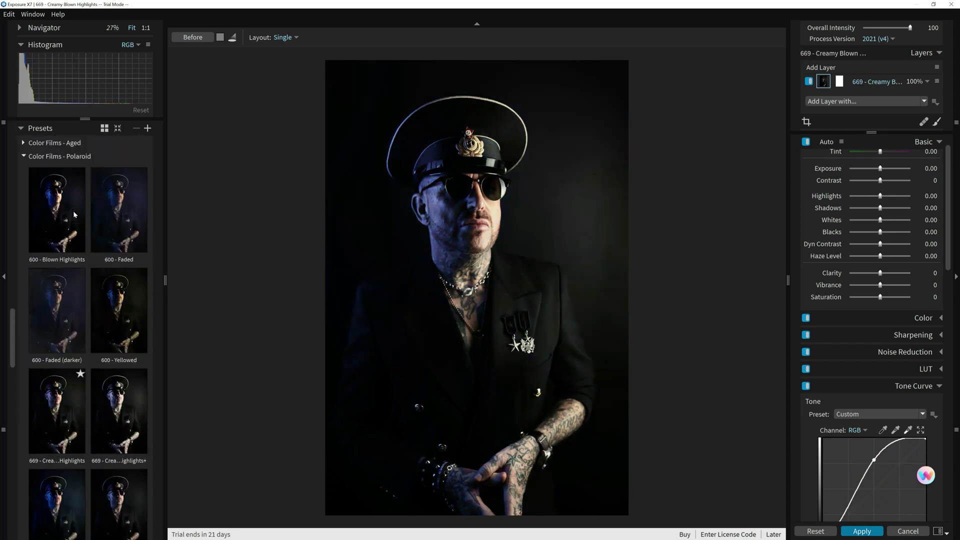
key("ctrl+z")
Collapse the Color Films - Polaroid category and try the Technicolor Process 4 (no grain) preset on the portrait
left_click(24, 366)
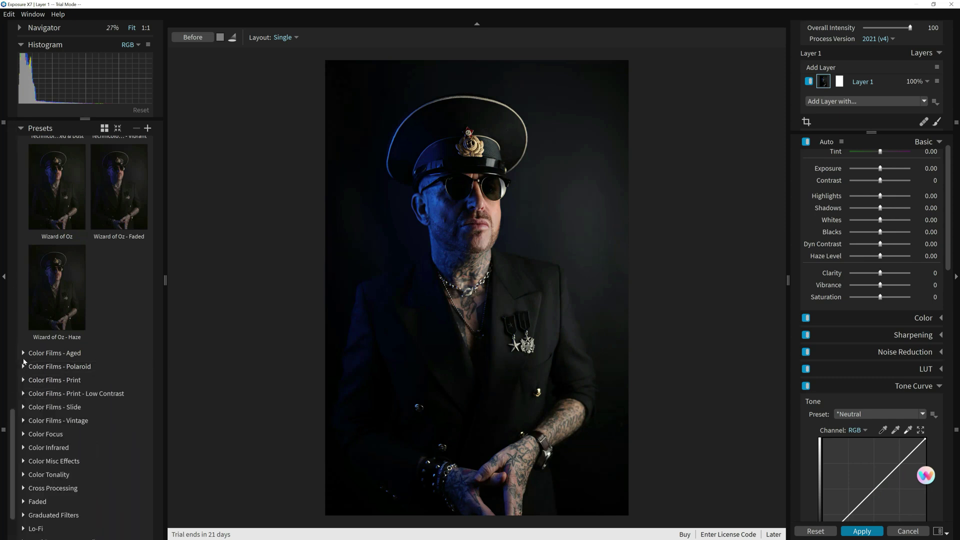
left_click(25, 353)
left_click(24, 353)
scroll(75, 300, "up", 10)
left_click(73, 300)
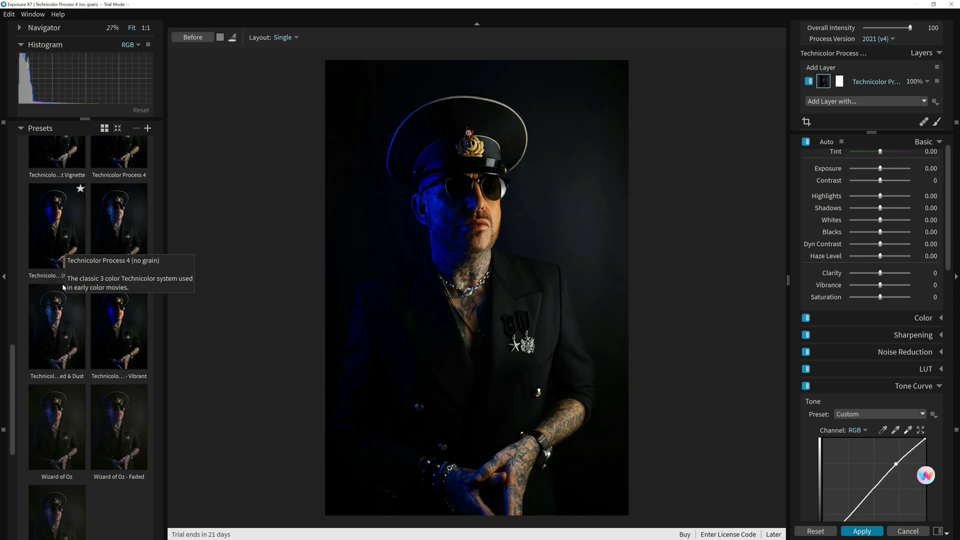
Try the Wizard of Oz preset with Exposure 1.50, Contrast -9, Highlights -2.56, Shadows 14.53 and Whites 16.24, and reset all adjustments
left_click(78, 390)
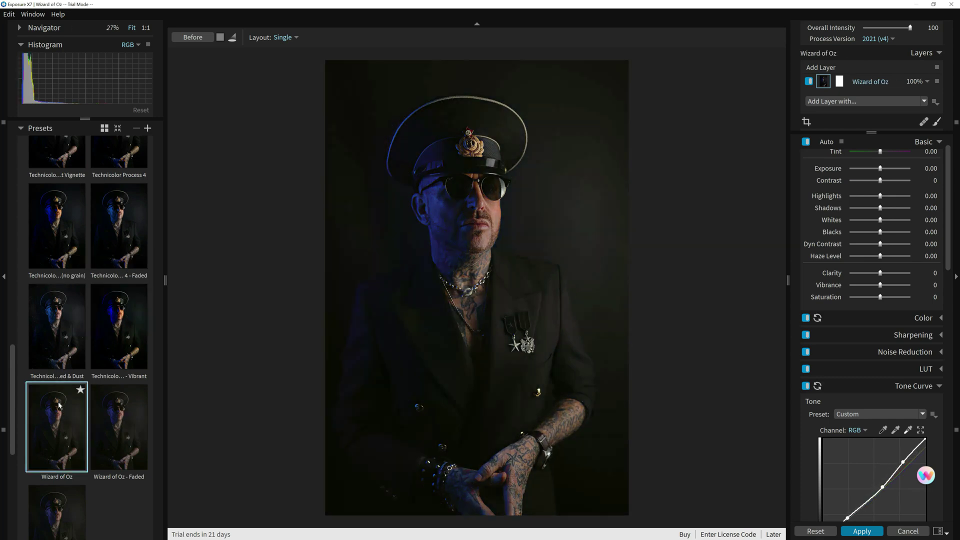
left_click_drag(875, 220, 878, 181)
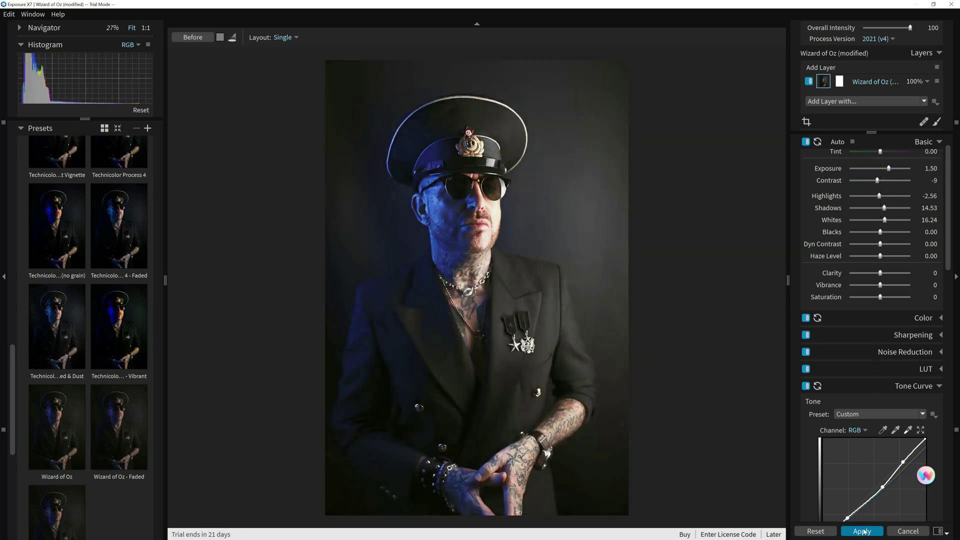
left_click(828, 532)
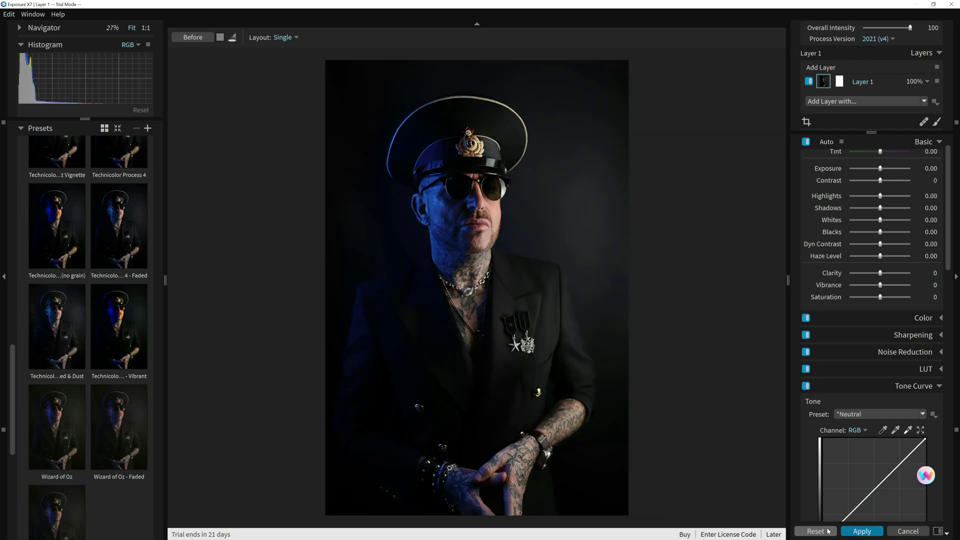